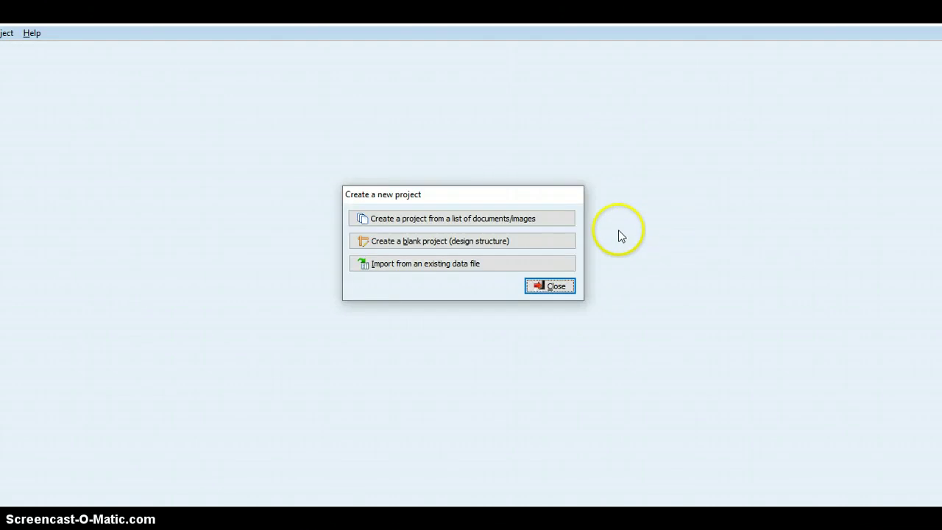
- Start a project from a list of documents and browse to Teaching Even Semester 2019-2020 > Qualitative Research > Qual Data Analysis
left_click(560, 223)
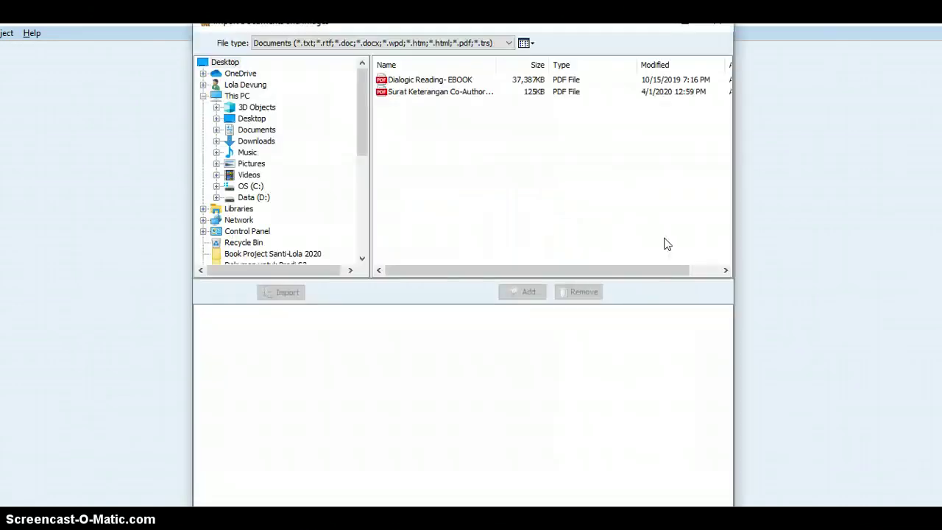
left_click(655, 227)
left_click(390, 197)
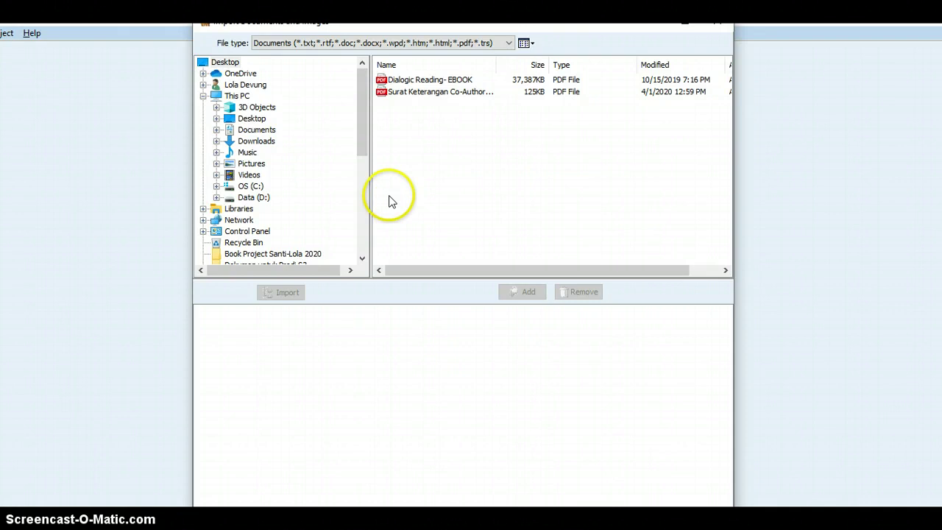
left_click_drag(362, 127, 363, 218)
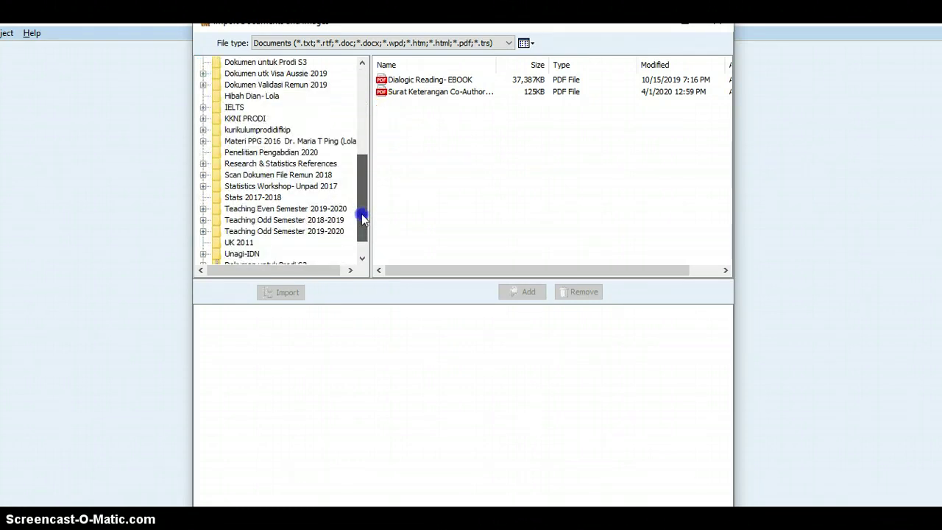
left_click(330, 210)
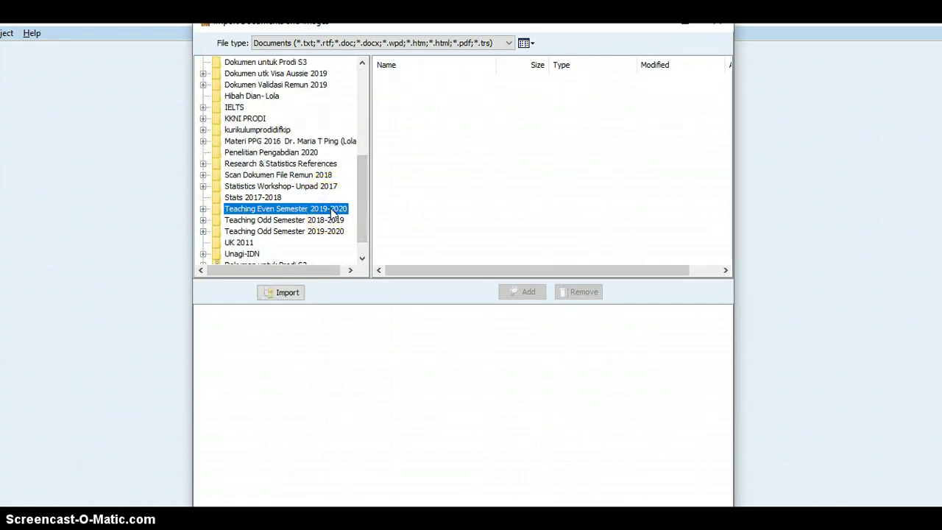
left_click(332, 211)
left_click(353, 211)
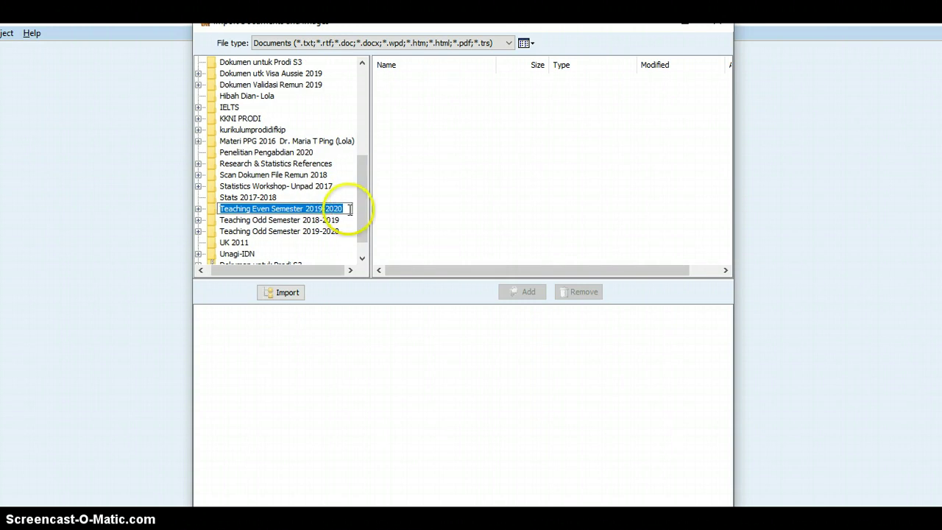
double_click(350, 212)
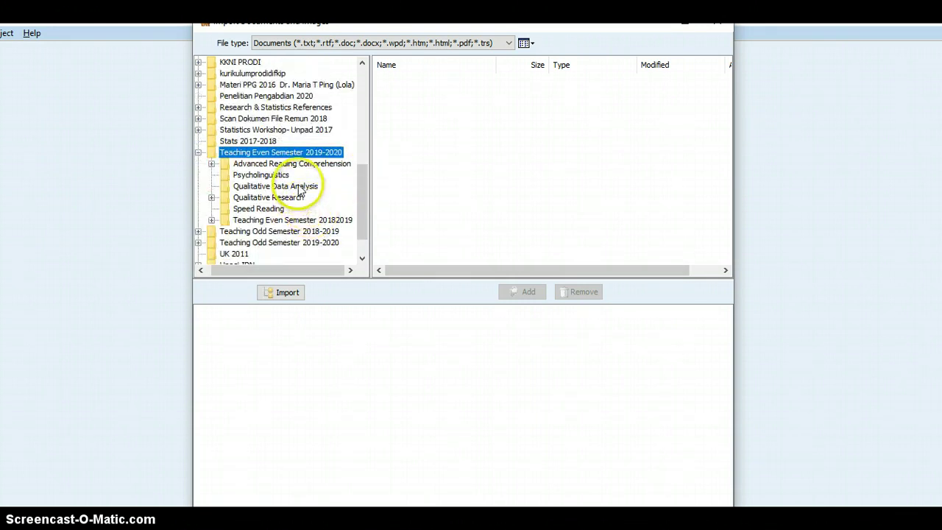
left_click(298, 188)
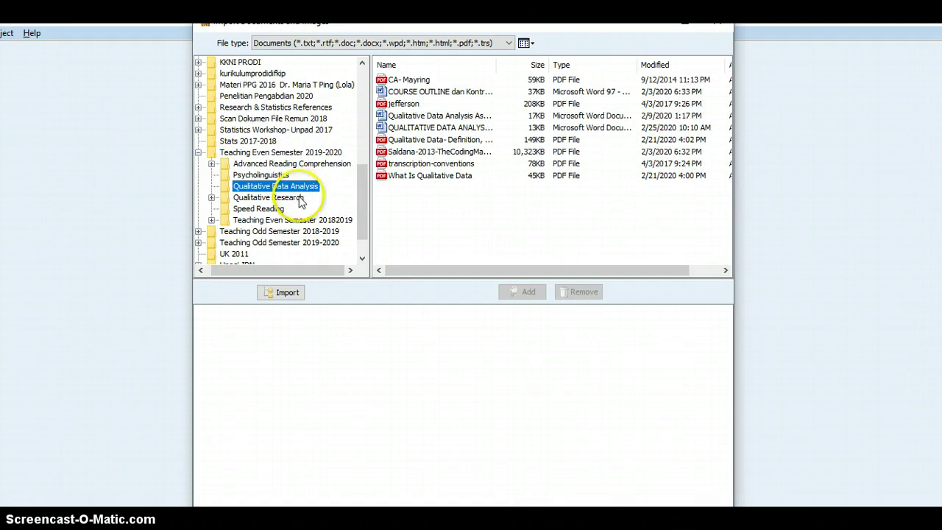
double_click(300, 198)
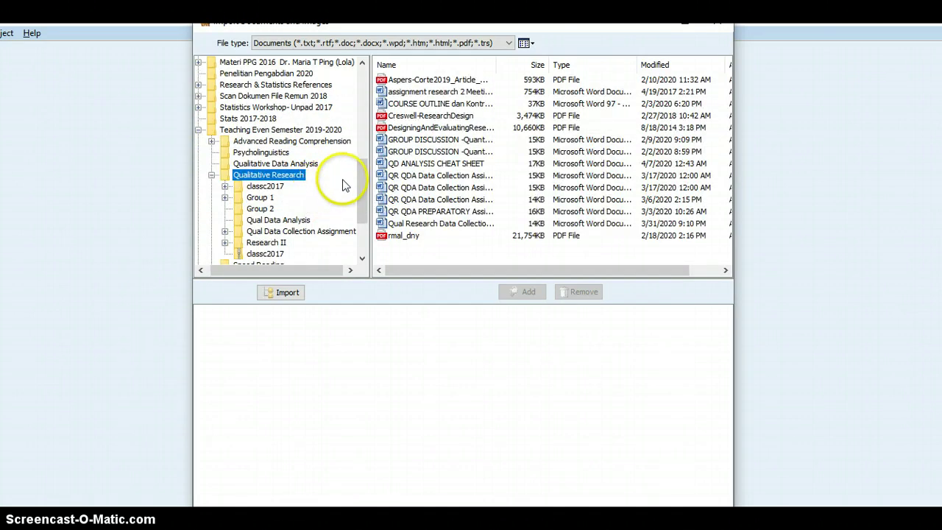
left_click(298, 219)
- Add the document "Group 1-transcript and coding-Research II.docx" to the list of files to import
left_click(427, 140)
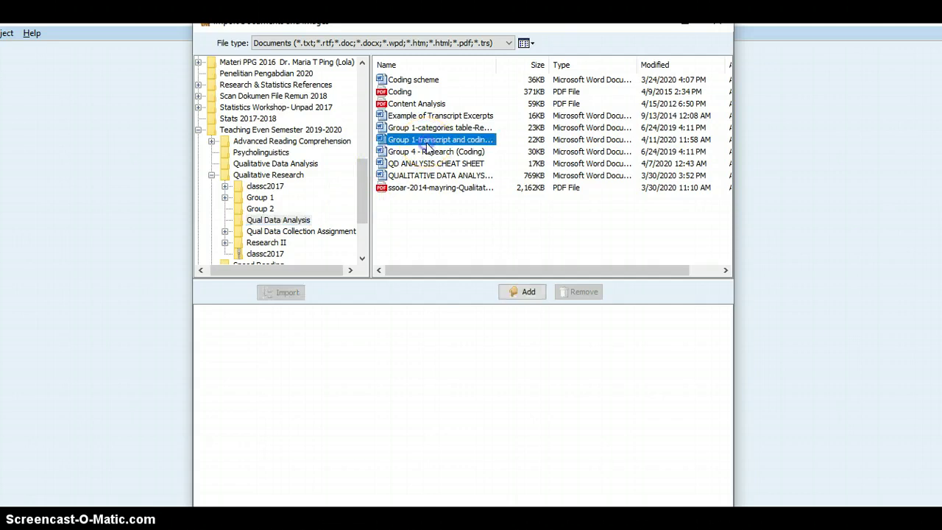
left_click(521, 292)
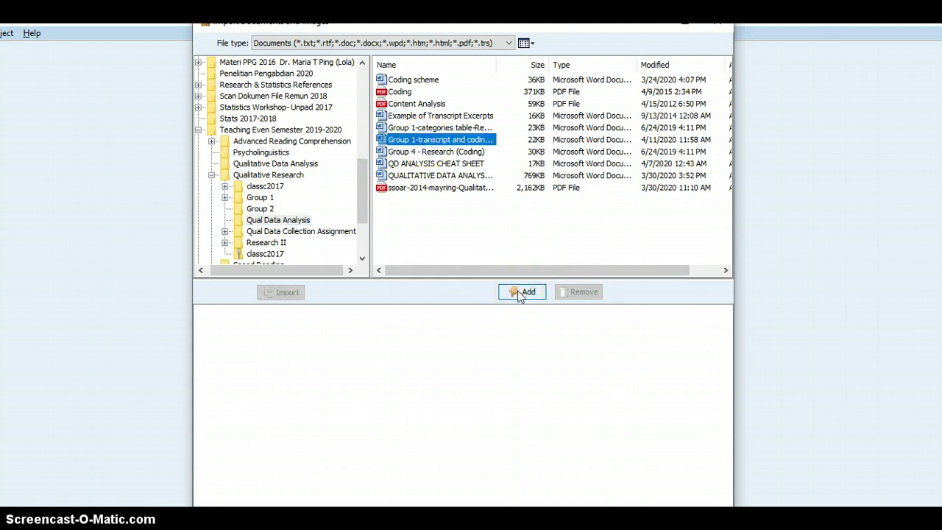
left_click(522, 291)
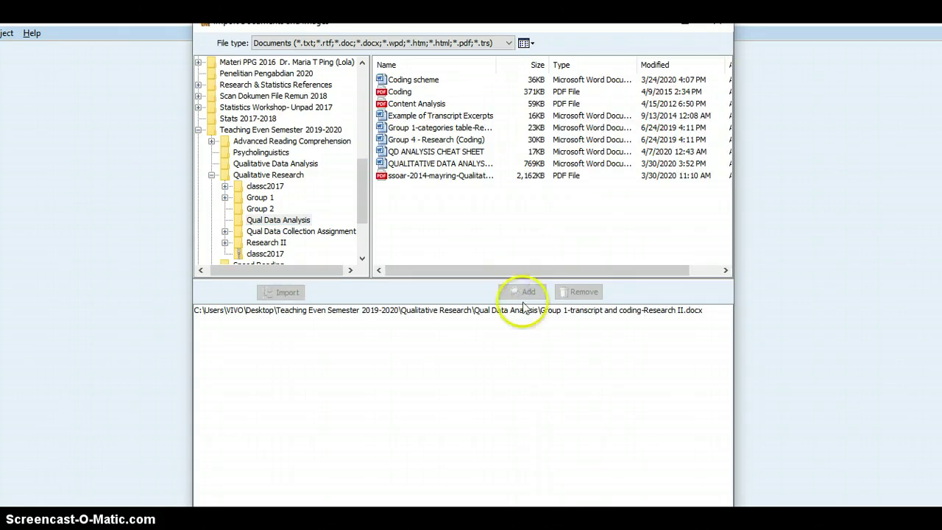
left_click(525, 315)
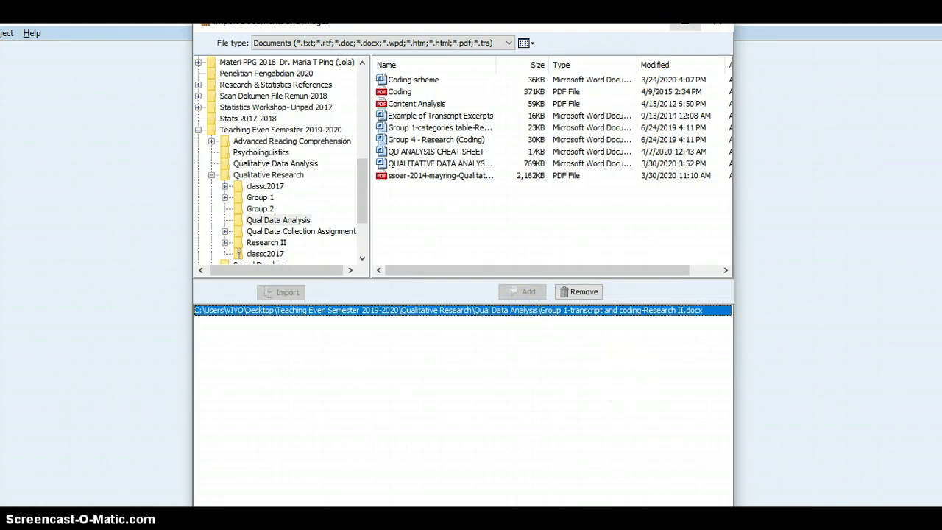
- Create the project and save it as "qual data analysis assignment" in Teaching Even Semester 2019-2020 > Qualitative Research > Qual Data Analysis
left_click(684, 23)
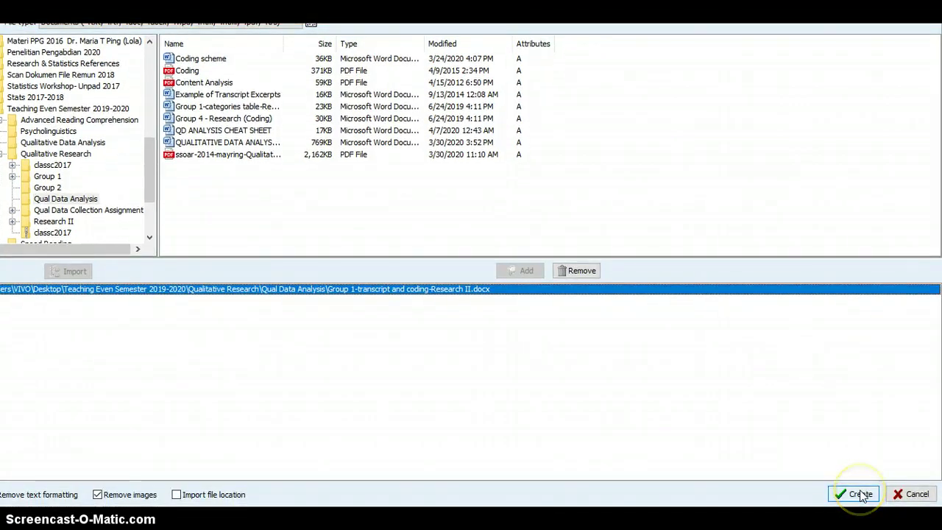
left_click(861, 495)
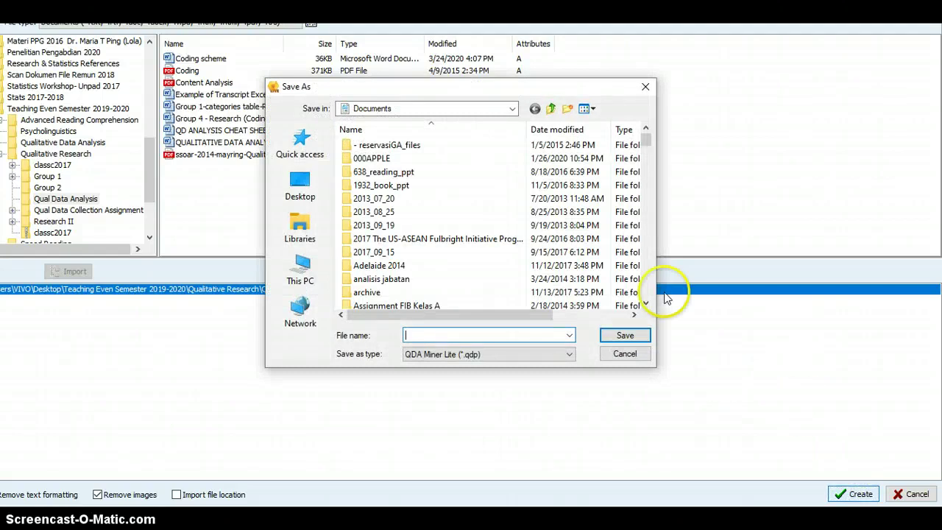
left_click(511, 110)
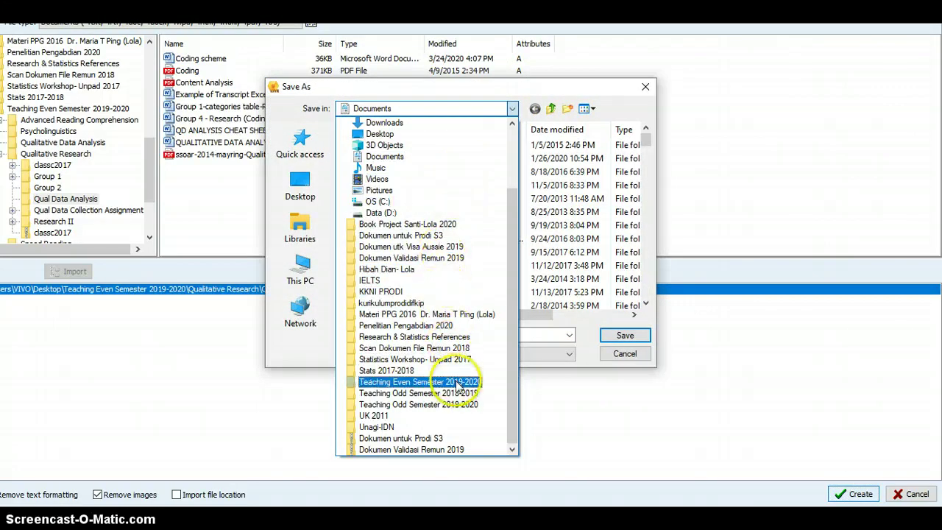
left_click(427, 382)
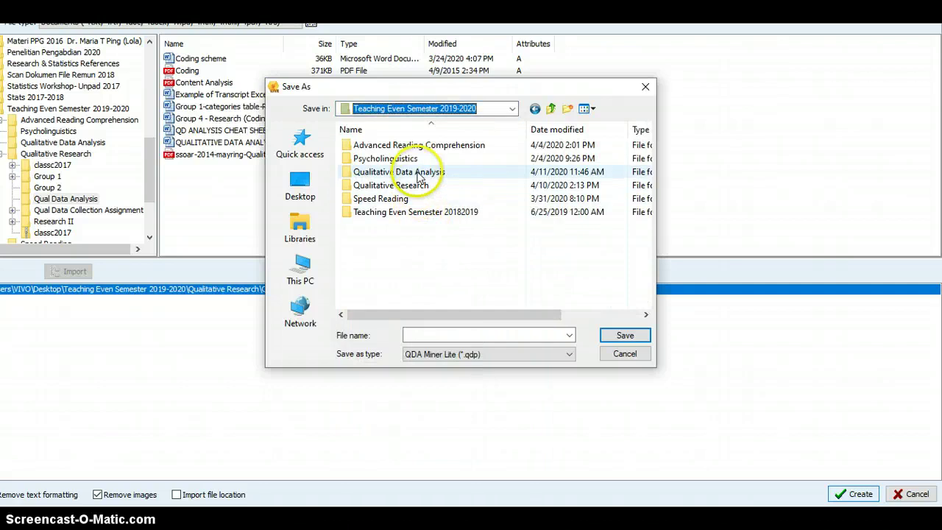
left_click(418, 187)
double_click(420, 188)
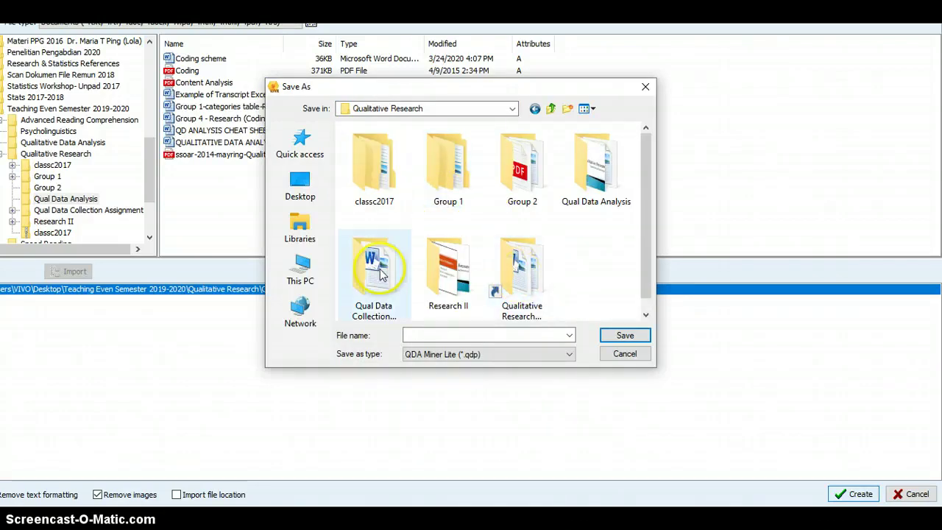
double_click(598, 161)
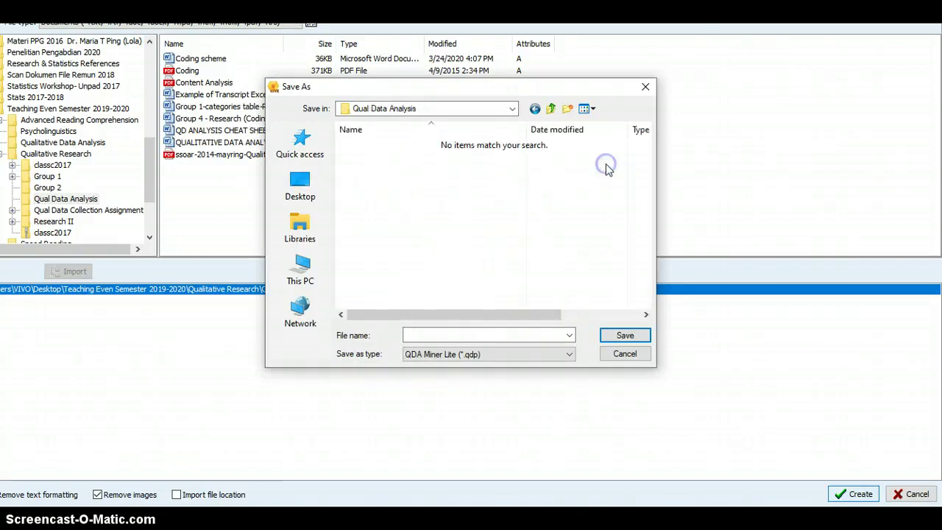
left_click(470, 334)
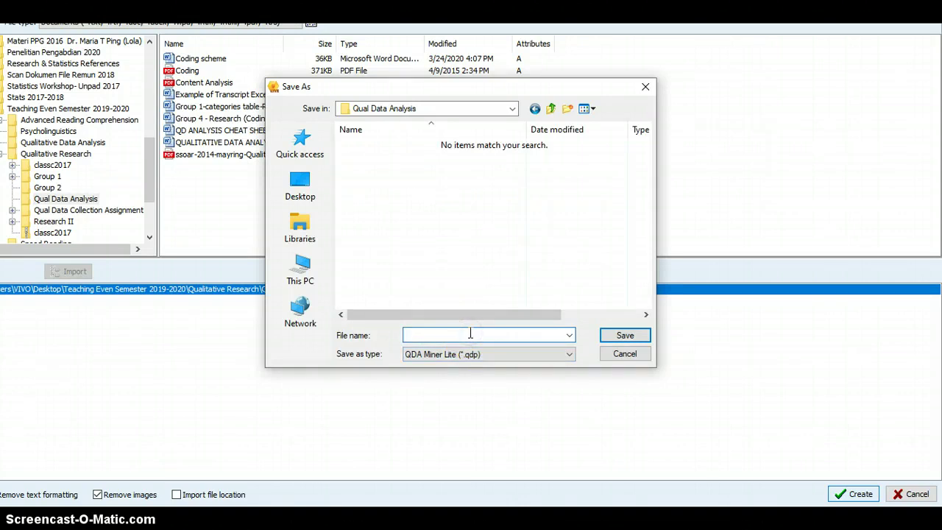
type("qual data analysis assignment")
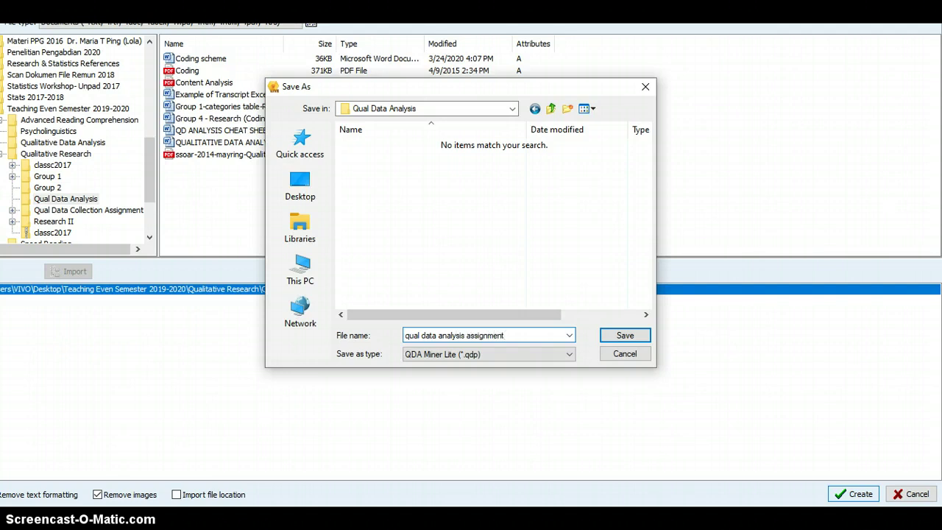
left_click(625, 335)
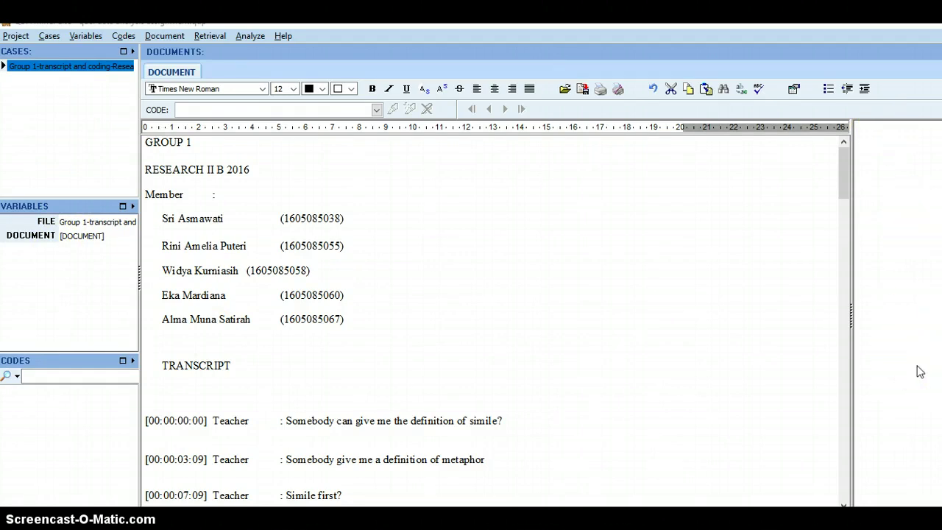
- Review the Group 1 categories table in Word, and compare it with the opening dialogue of the transcript in QDA Miner Lite
mouse_move(620, 519)
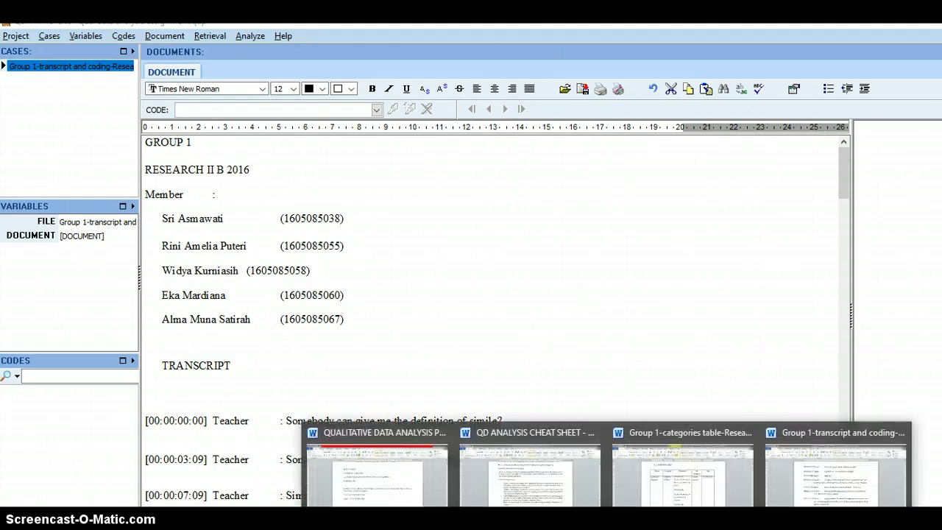
left_click(713, 496)
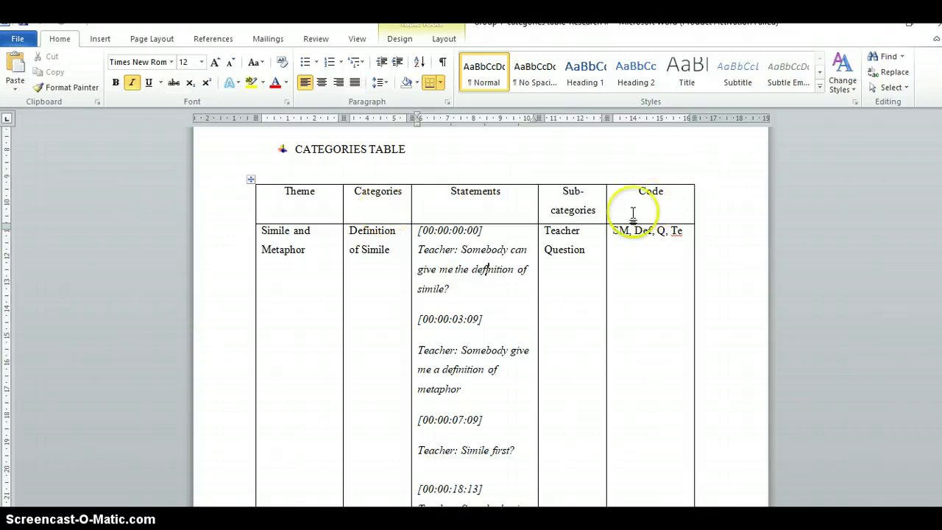
left_click(564, 217)
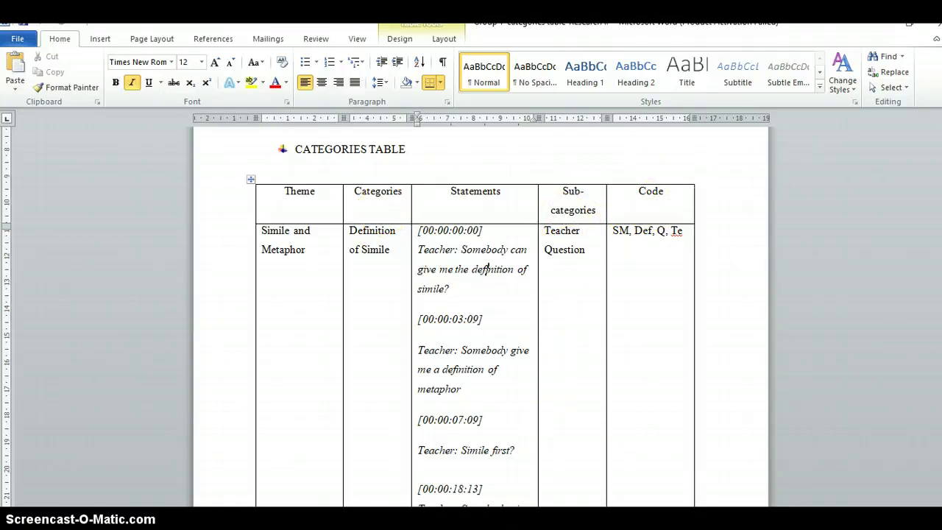
left_click(662, 518)
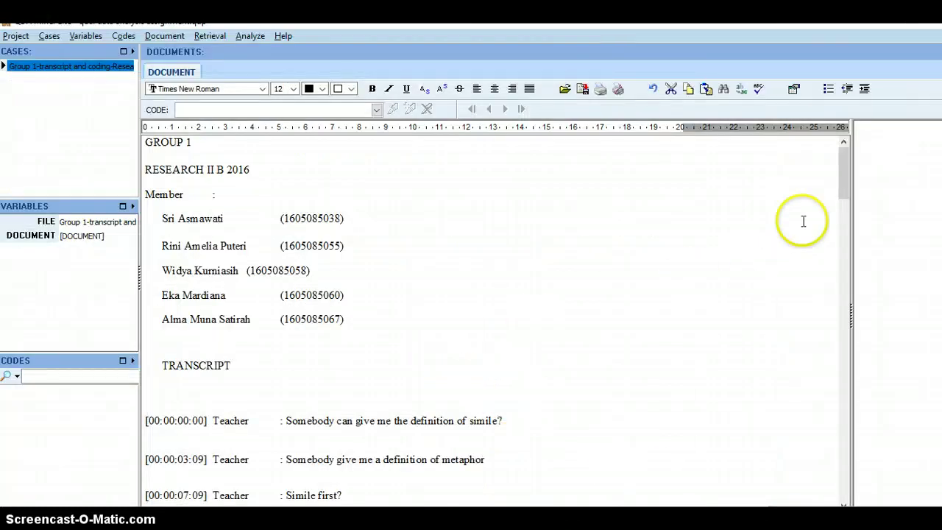
left_click_drag(844, 175, 840, 220)
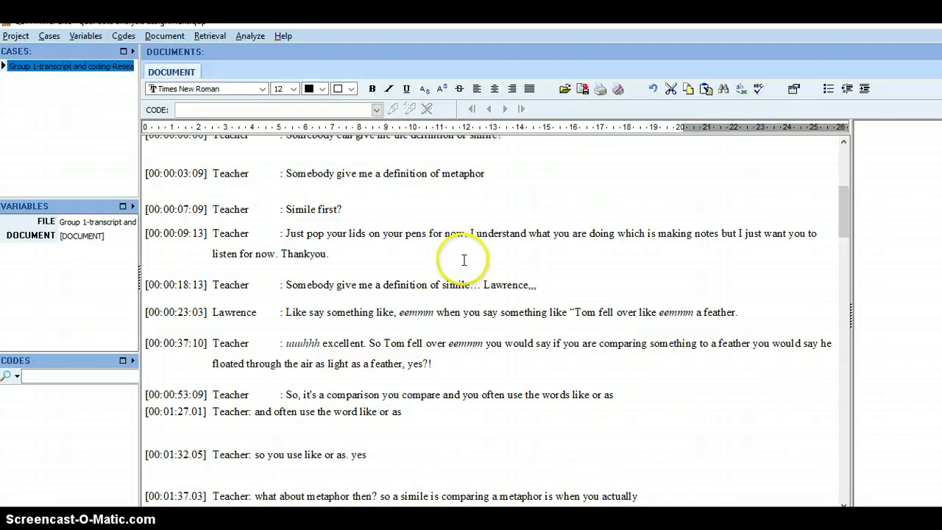
- Begin a new code definition and place it under the category "Definition of Simile", taken from the categories table in Word
left_click(127, 36)
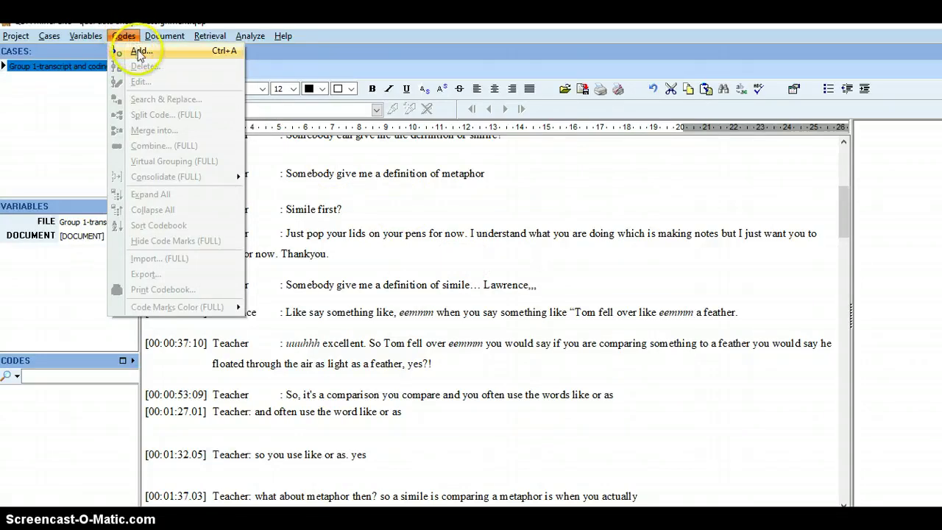
left_click(138, 50)
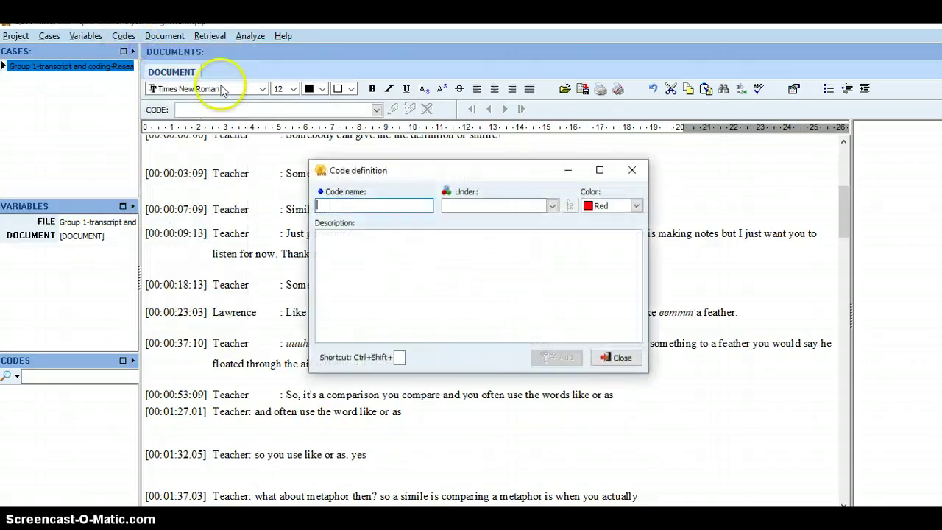
left_click(465, 204)
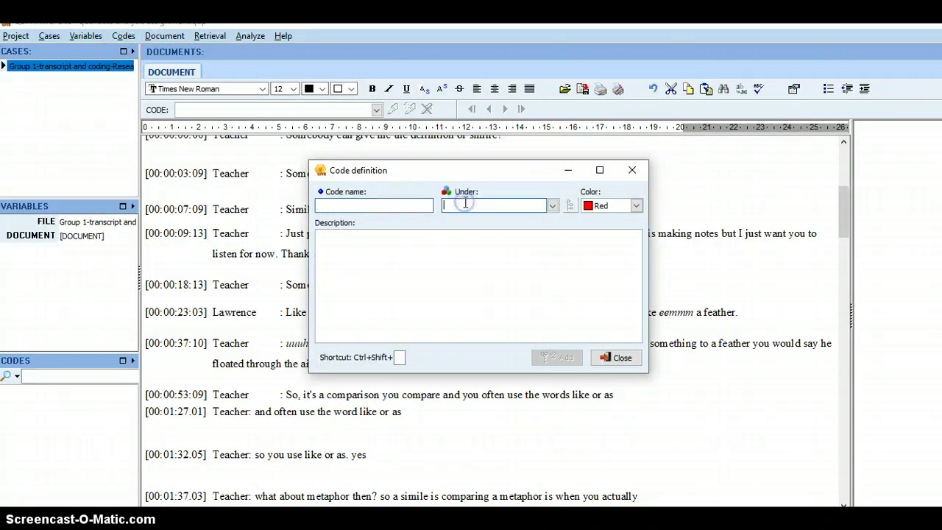
left_click(608, 522)
left_click(683, 482)
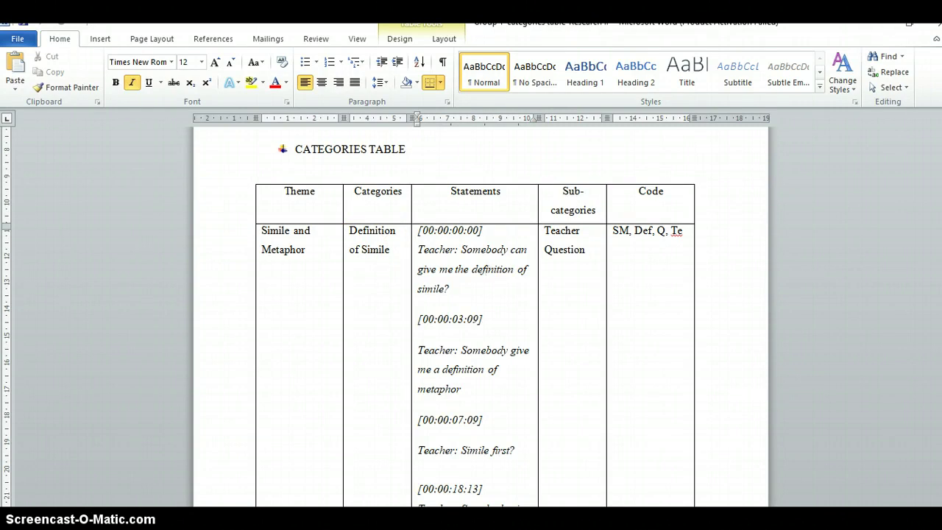
key("alt+Tab")
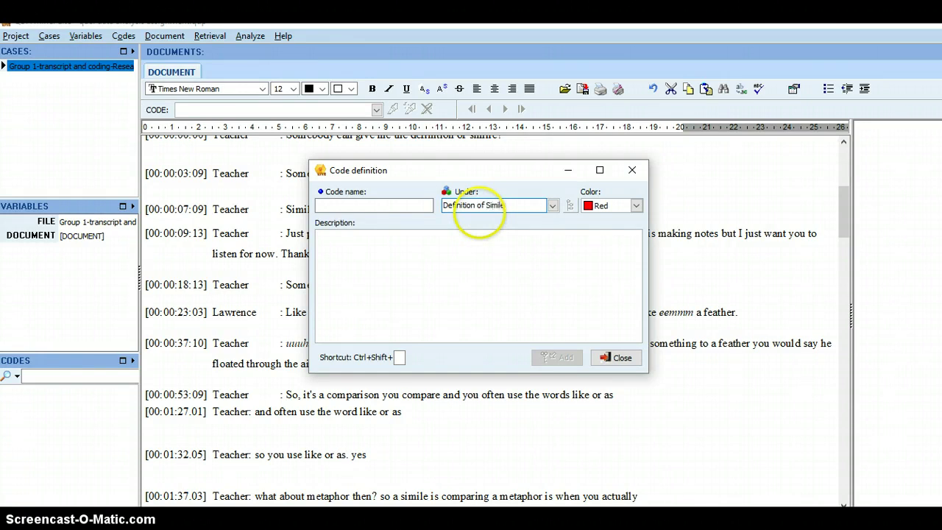
- Name the new code "TEACHER QUESTION", after the first sub-category in the Word categories table
left_click(373, 205)
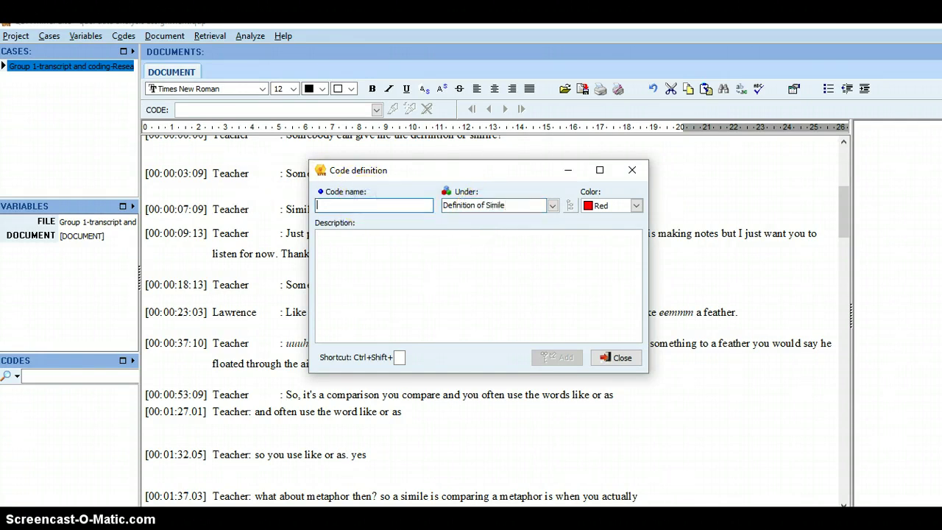
mouse_move(778, 515)
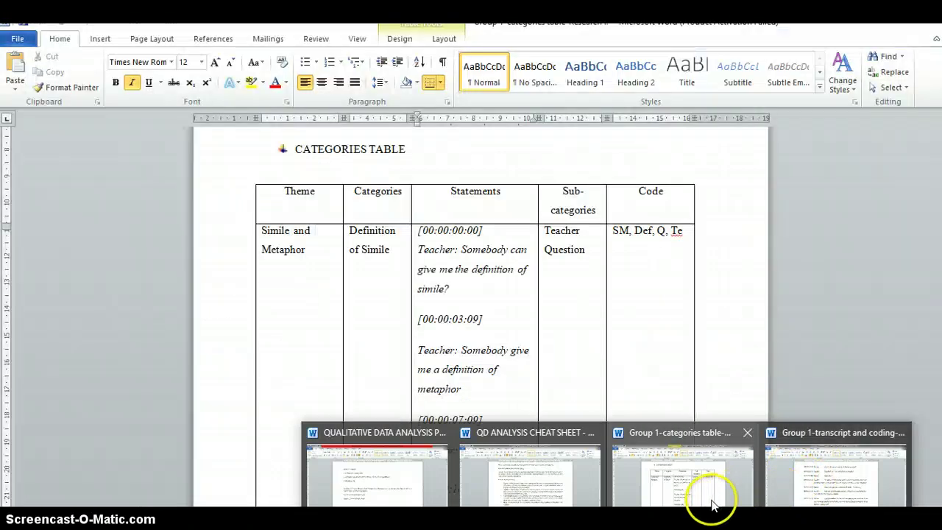
left_click(712, 505)
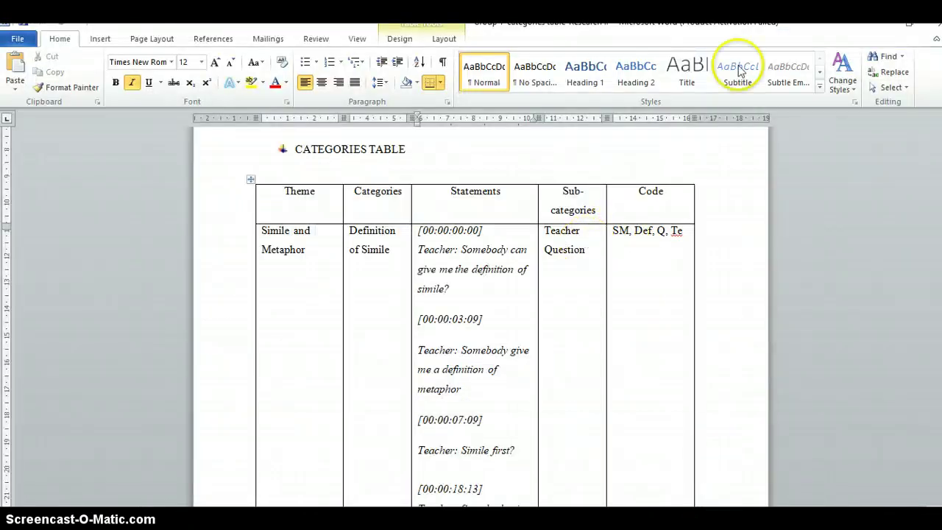
key("alt+Tab")
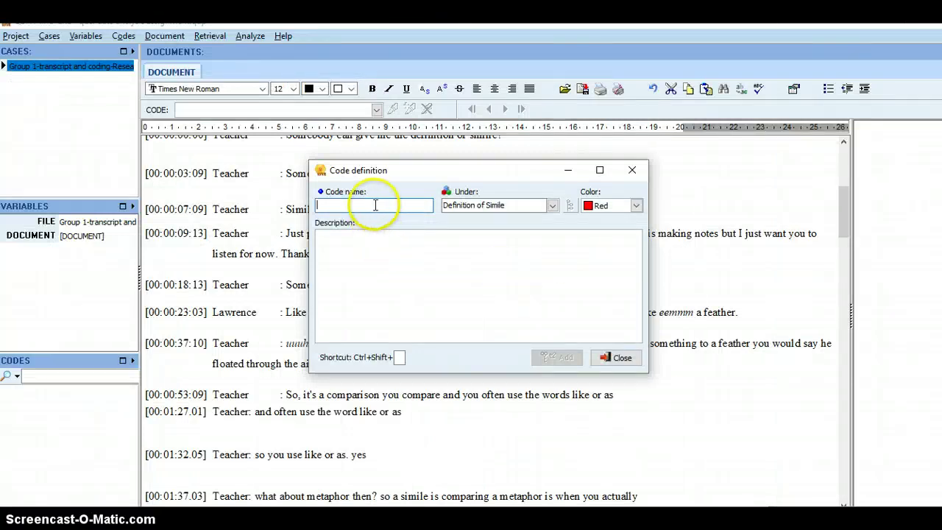
type("TEACHER QUESTION")
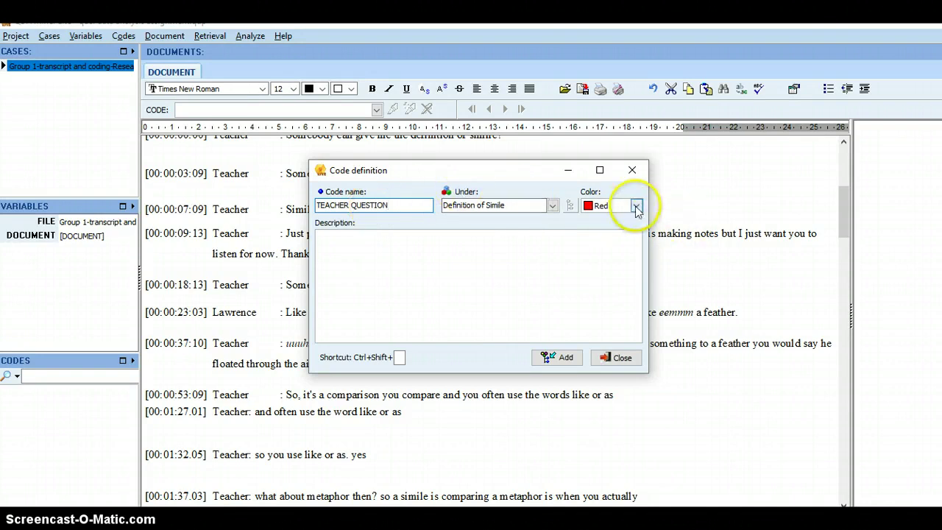
- Describe the code as "This is the definition of simile provided through the utterances of teacher in the forms of a question" and add it
left_click(512, 245)
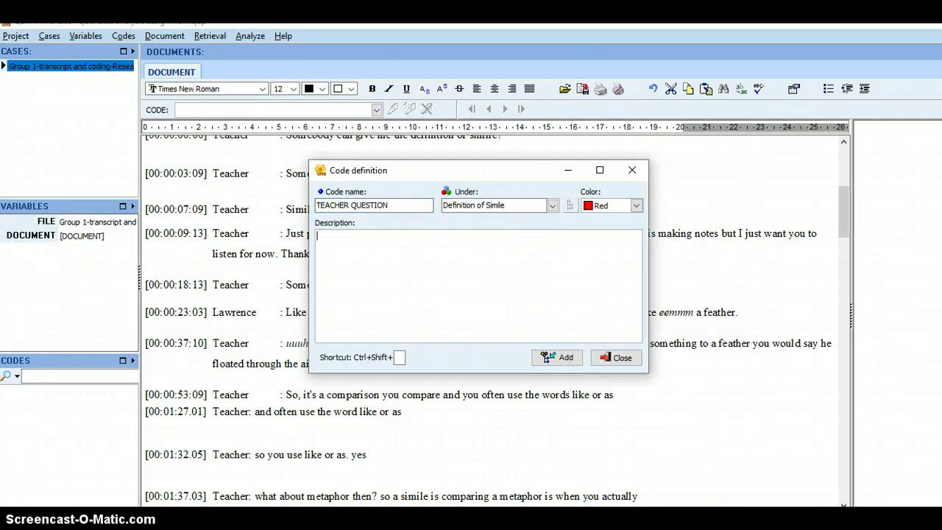
mouse_move(655, 523)
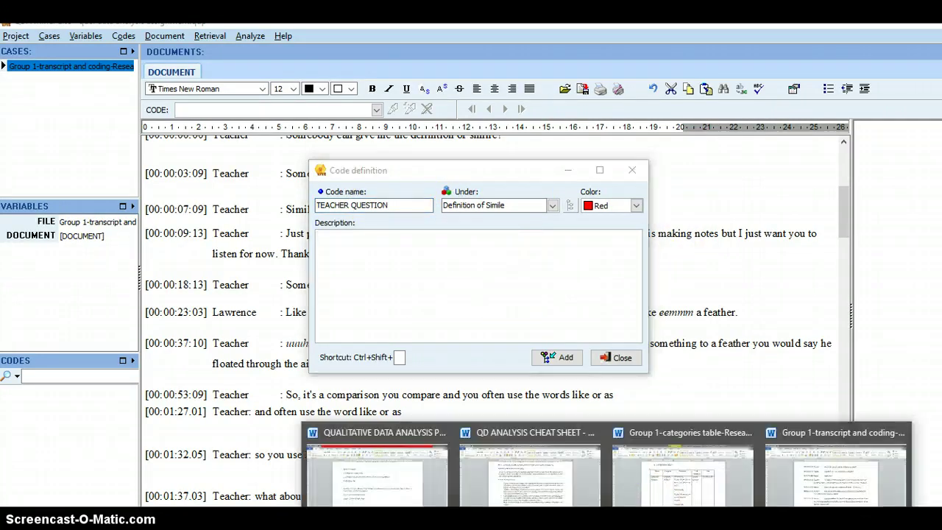
left_click(655, 496)
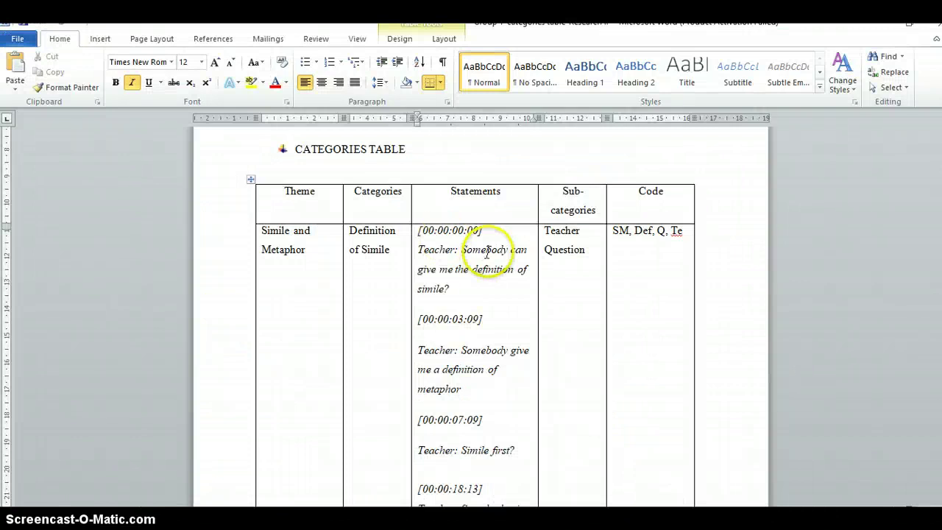
left_click(428, 241)
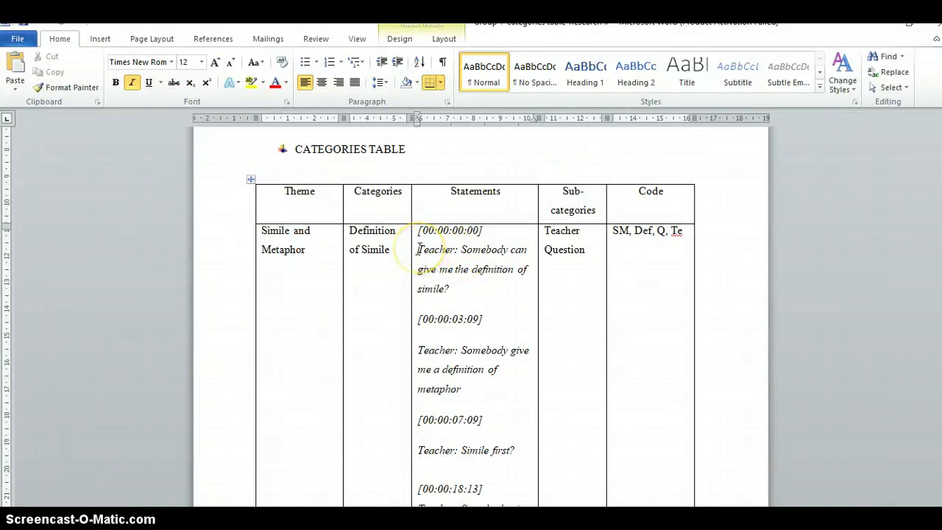
left_click(564, 165)
left_click(714, 451)
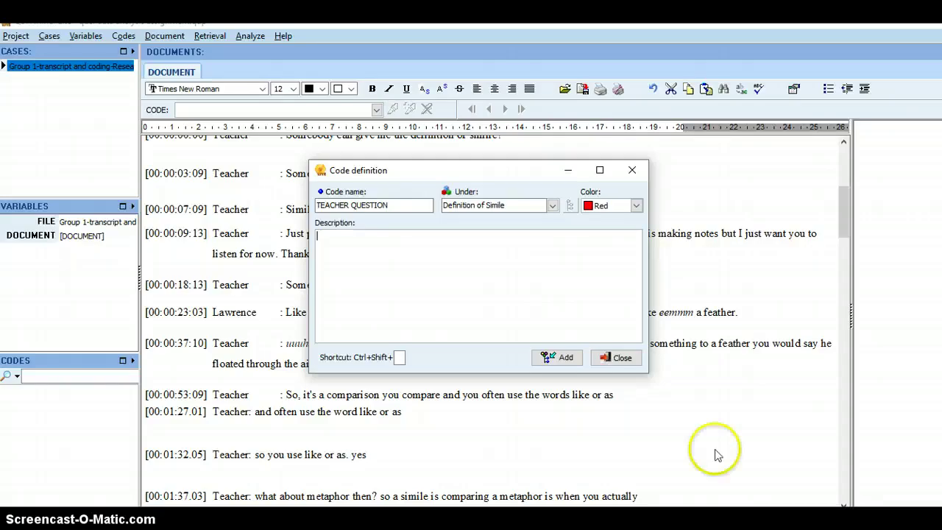
left_click(477, 300)
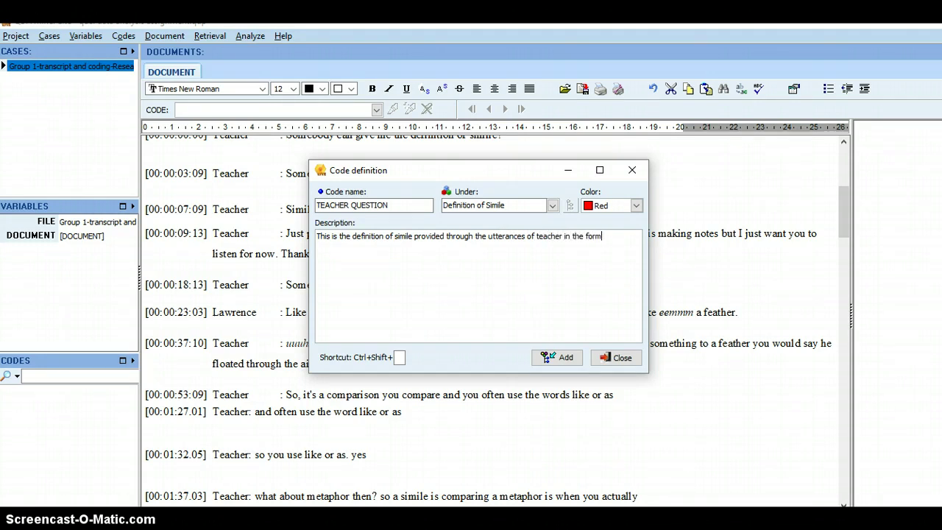
type("stion")
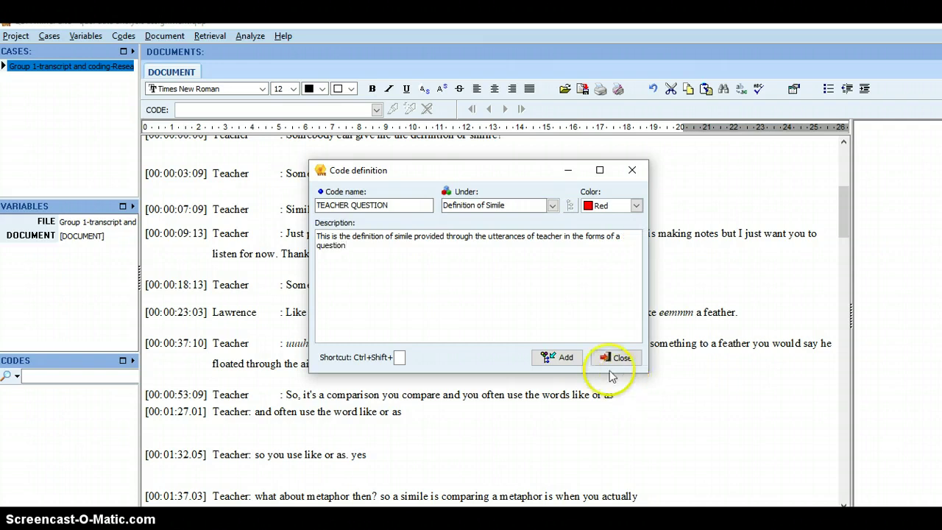
left_click(559, 361)
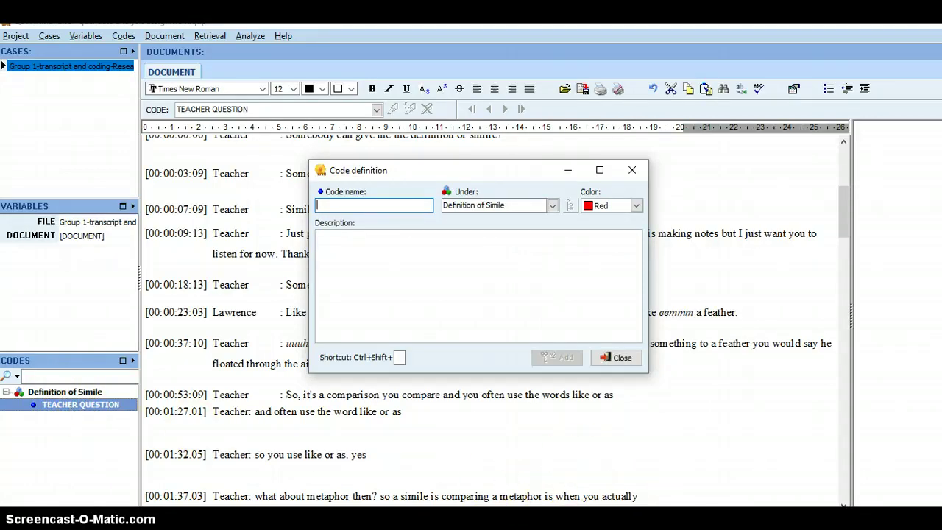
- Find the next Definition of Simile sub-category in the Word table and name the second code "STUDENTS' ANSWER"
left_click(641, 497)
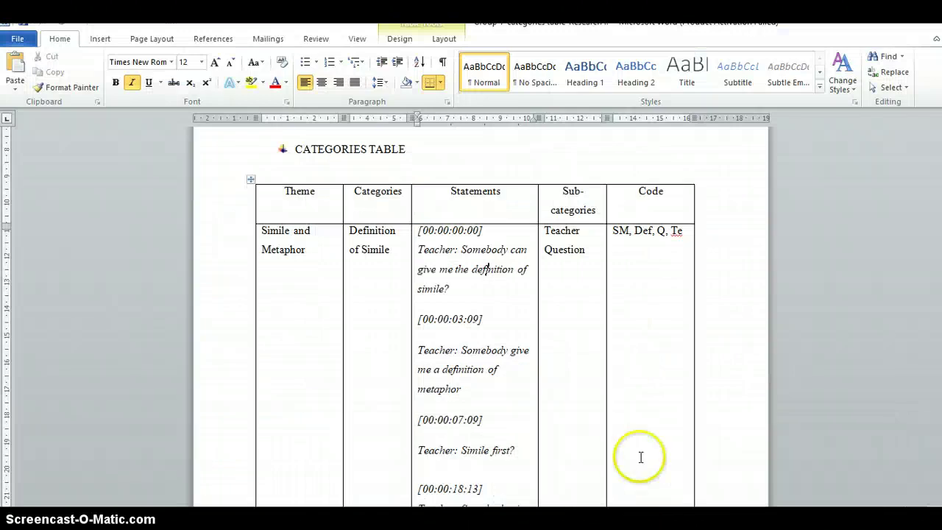
scroll(557, 374, "down", 10)
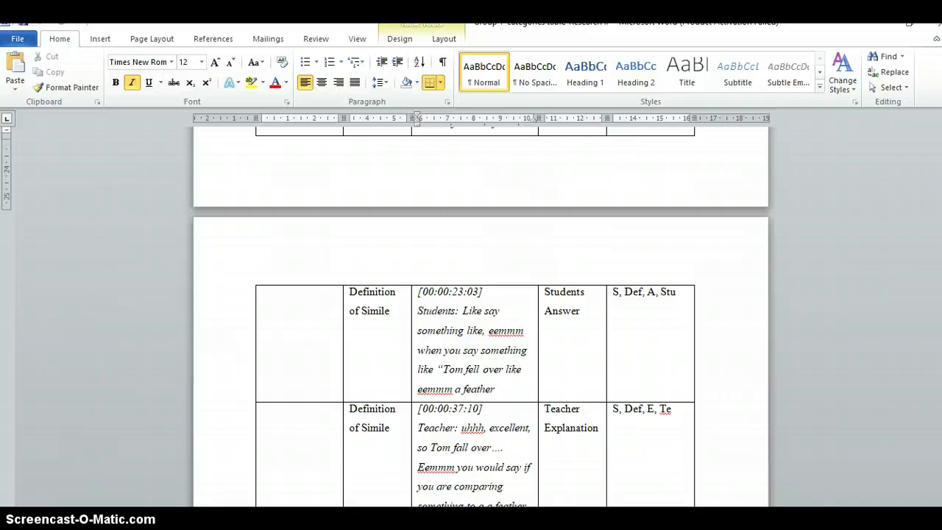
key("alt+Tab")
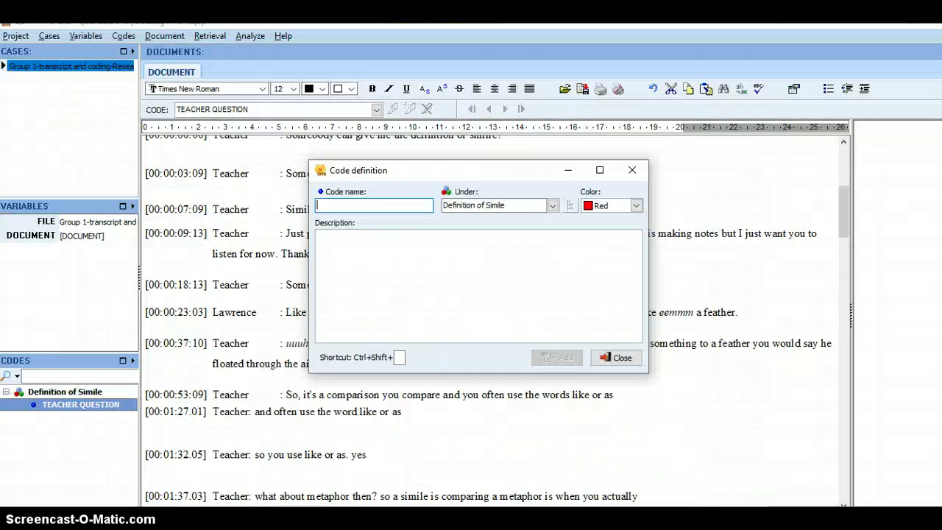
left_click(404, 209)
type("st")
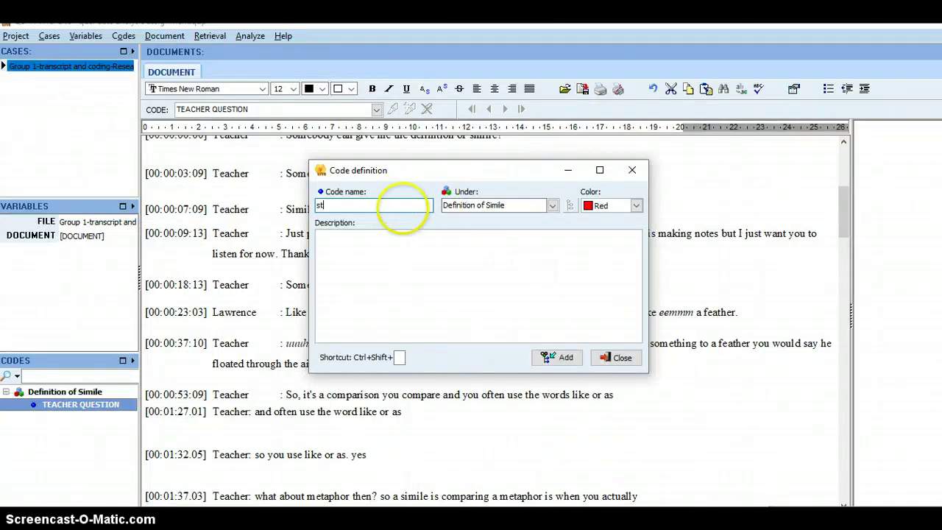
type("ud")
key("BackSpace")
key("BackSpace")
key("BackSpace")
key("BackSpace")
type("STUDENTS' ANSWER")
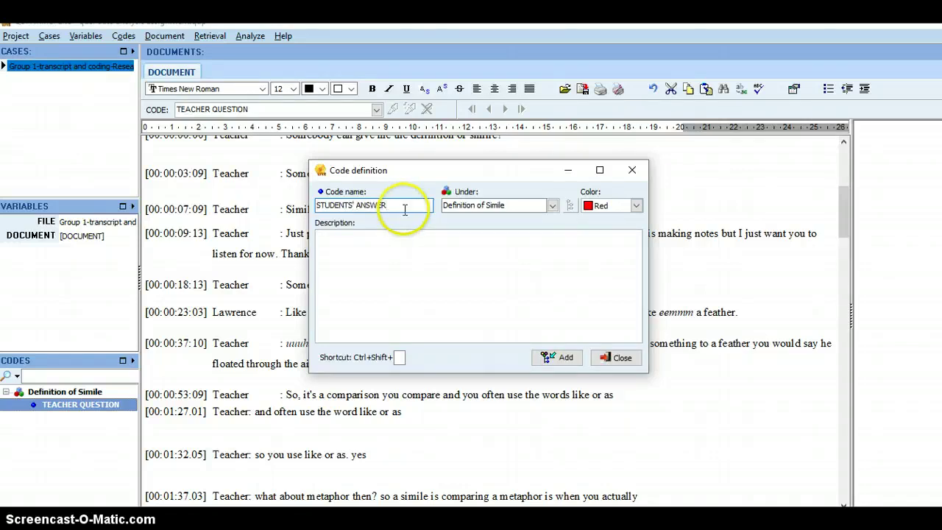
- Colour the code Green, describe it as "Definition of simile provided in the forms of students' answers", add it and finish defining codes
left_click(636, 206)
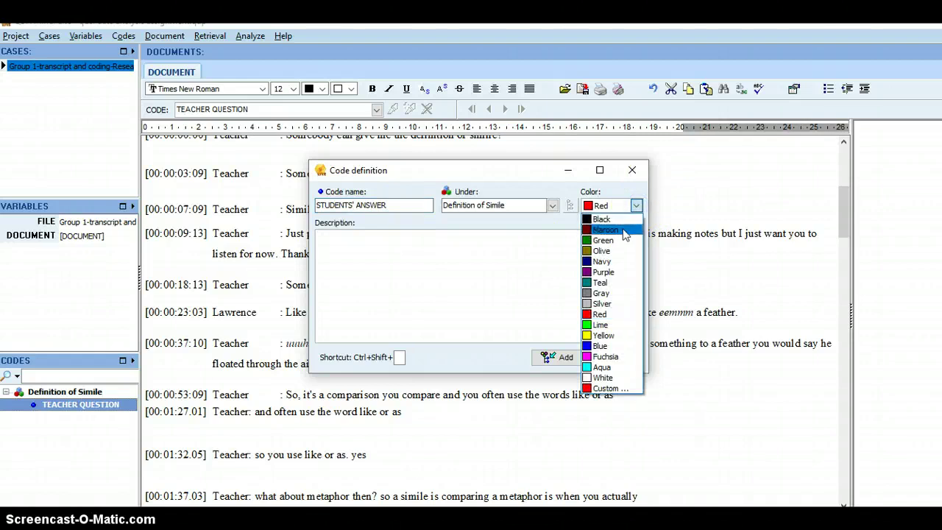
left_click(623, 239)
left_click(553, 270)
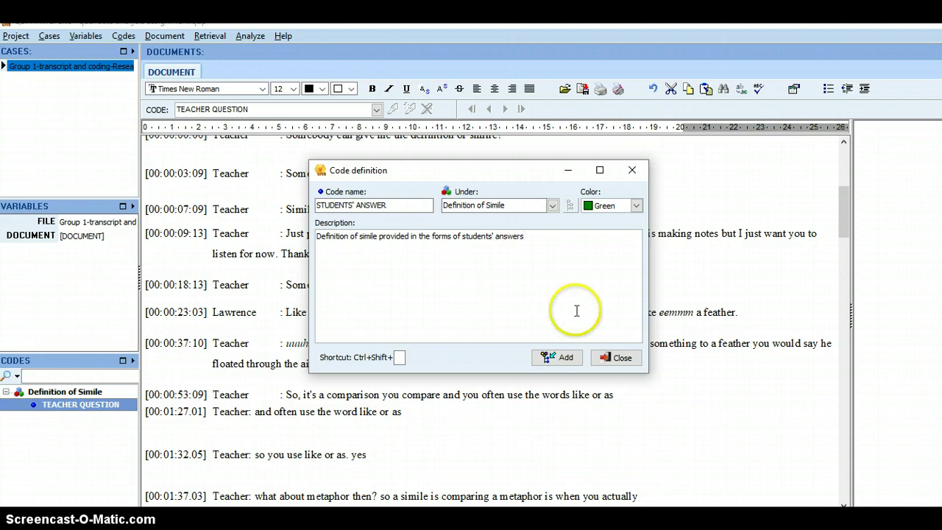
left_click(559, 357)
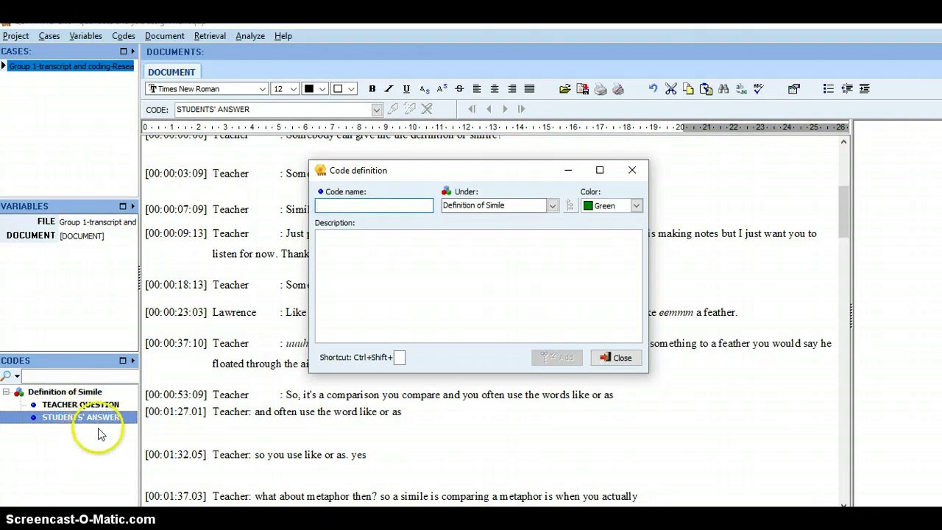
left_click(622, 358)
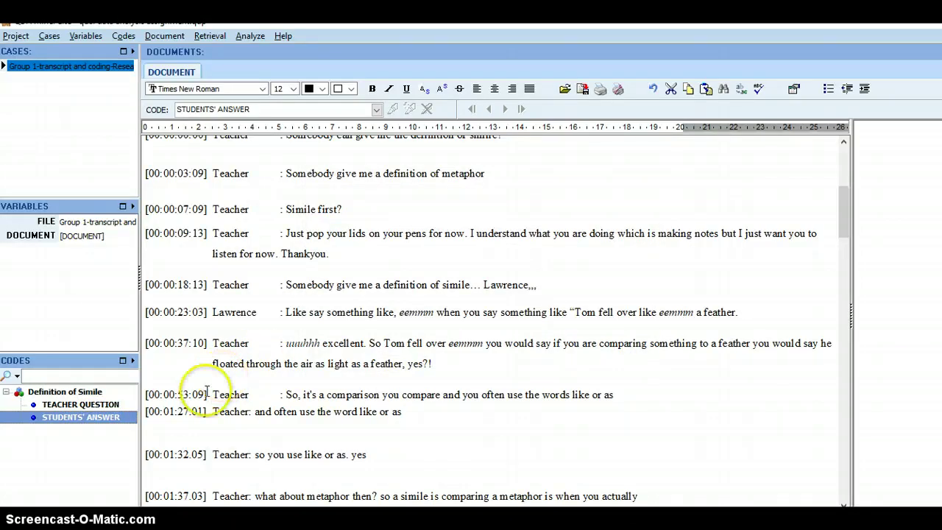
- Code the teacher's line "Somebody can give me the definition of simile?" at [00:00:00:00] as TEACHER QUESTION
left_click(113, 406)
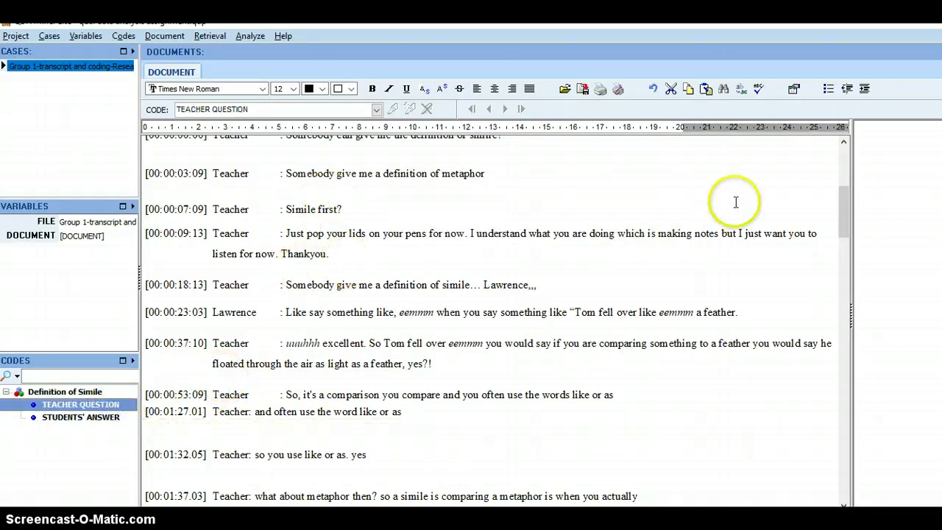
left_click_drag(843, 219, 844, 200)
left_click(77, 409)
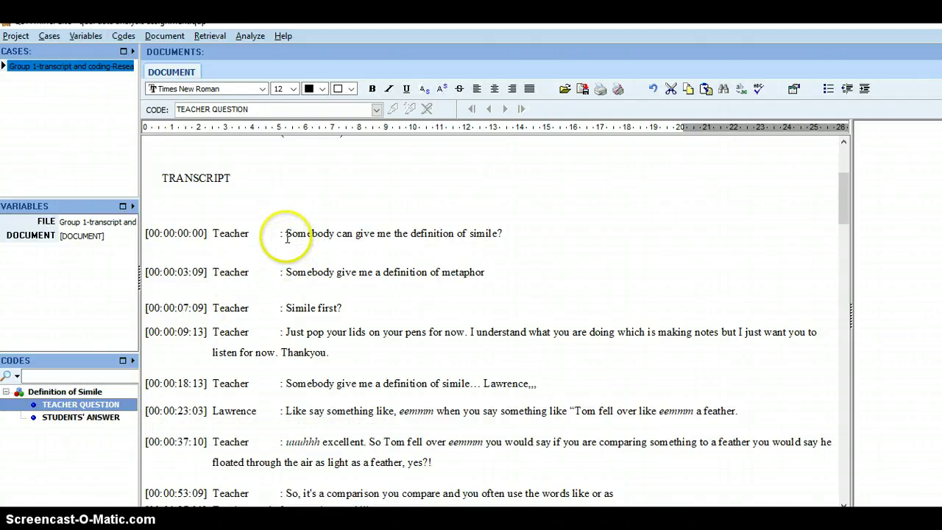
left_click_drag(287, 237, 502, 232)
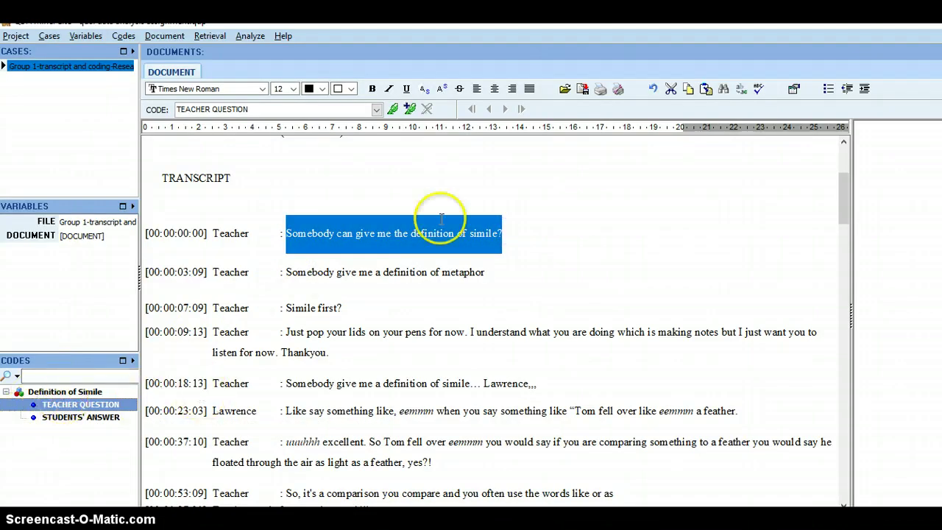
right_click(480, 238)
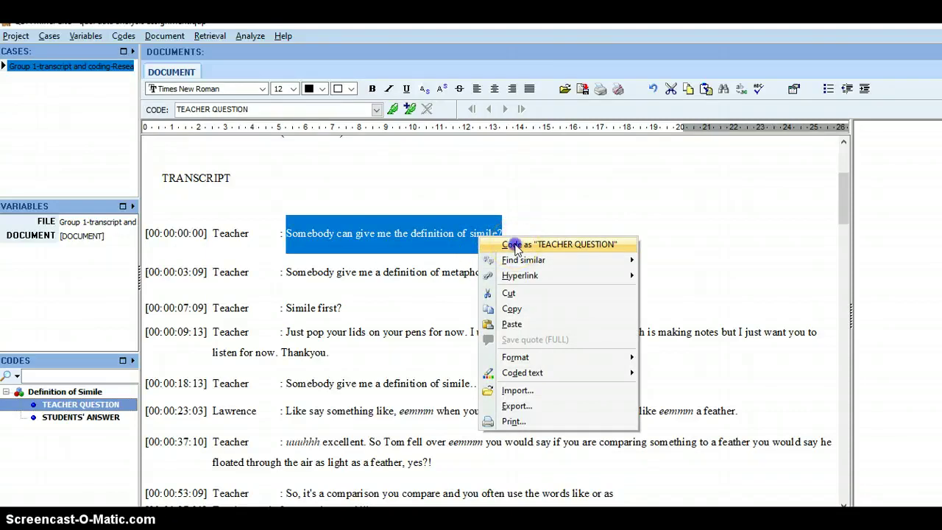
left_click(515, 245)
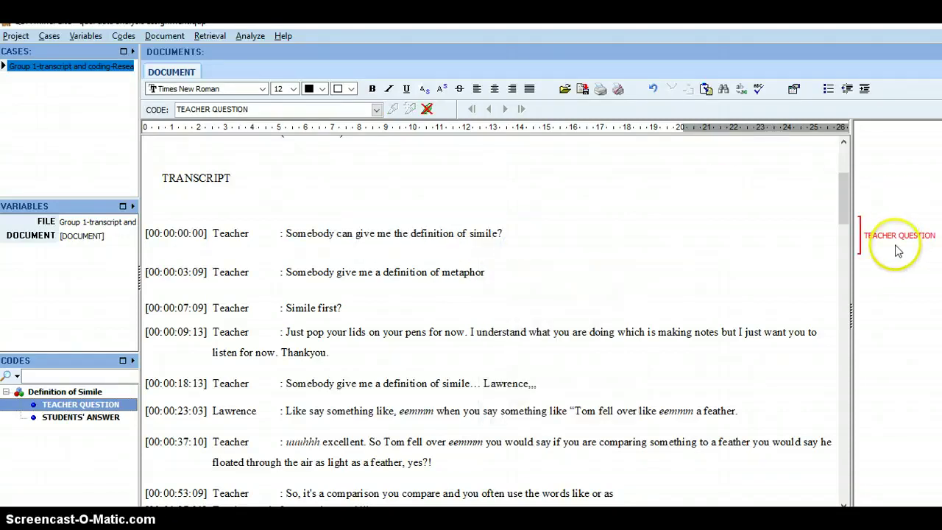
mouse_move(909, 243)
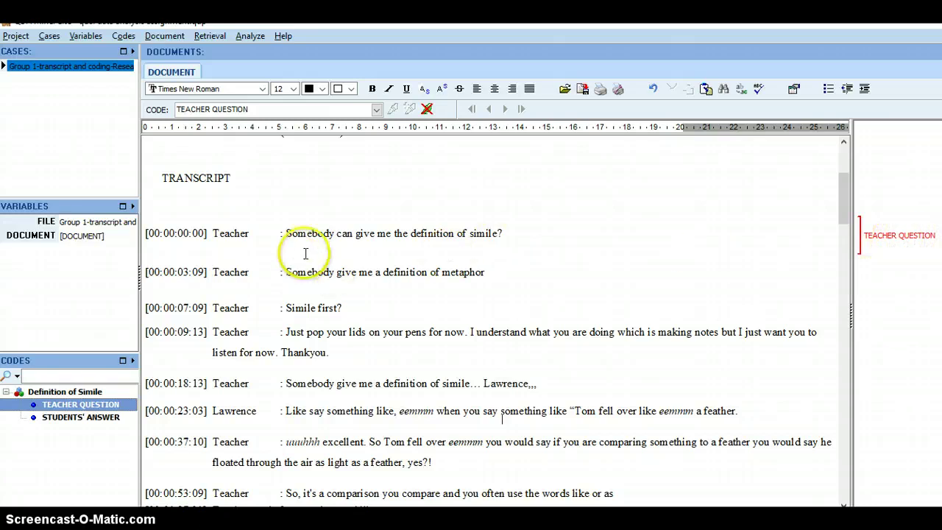
- Display the coded text in its code colors, starting from the coded teacher question at [00:00:00:00]
left_click(287, 233)
left_click_drag(287, 234, 505, 236)
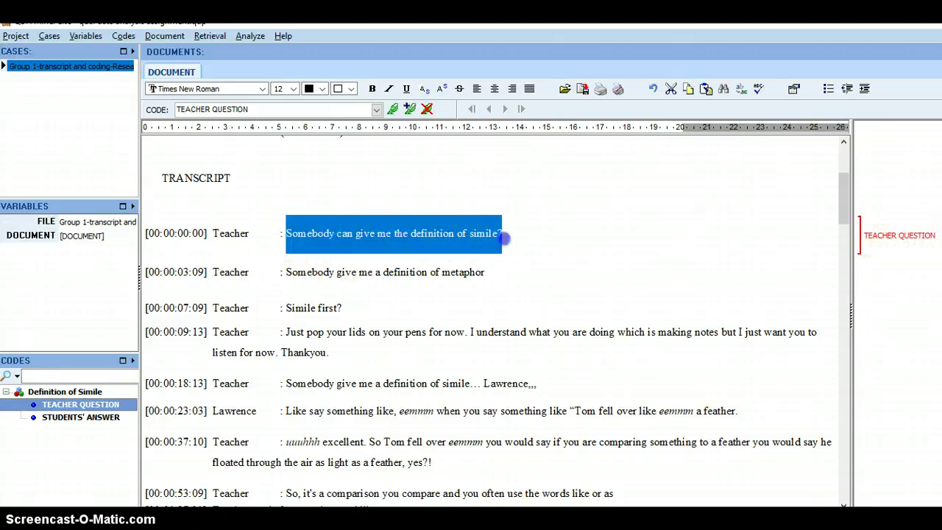
right_click(465, 237)
left_click(543, 372)
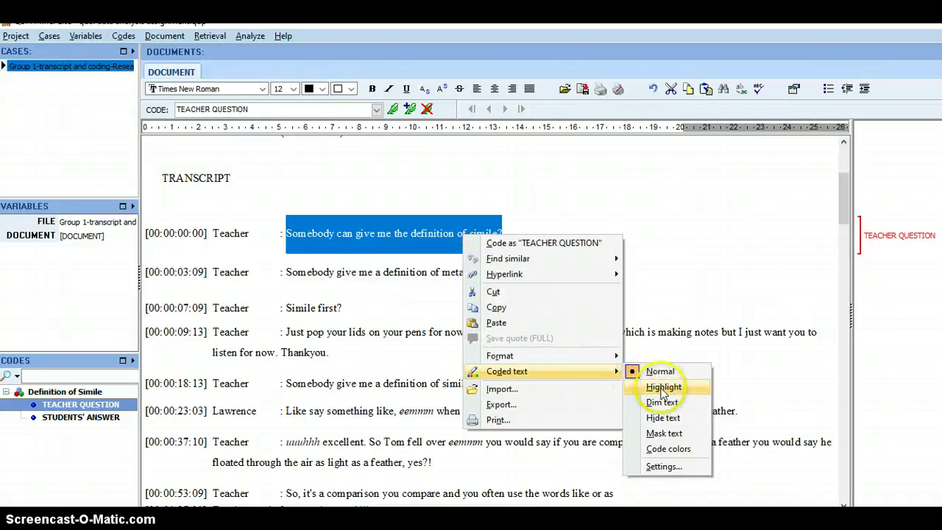
left_click(668, 448)
left_click(497, 272)
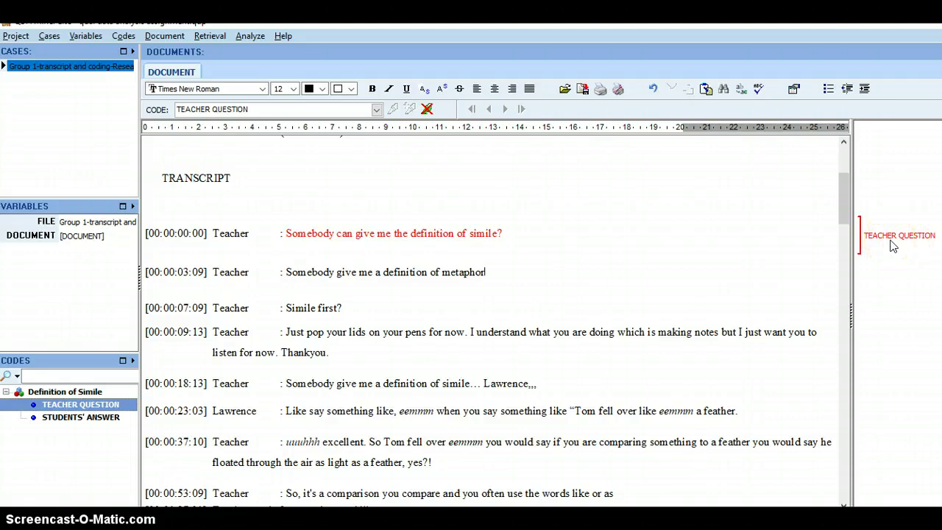
- Code the student's reply at [00:00:23:03], from "Like say something like" to "a feather", as STUDENTS' ANSWER
left_click(109, 419)
left_click(310, 373)
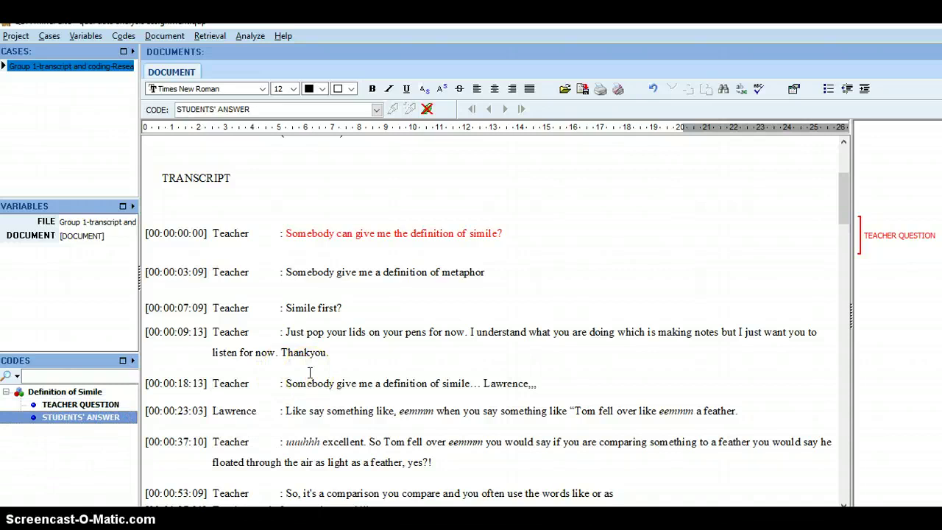
left_click(83, 421)
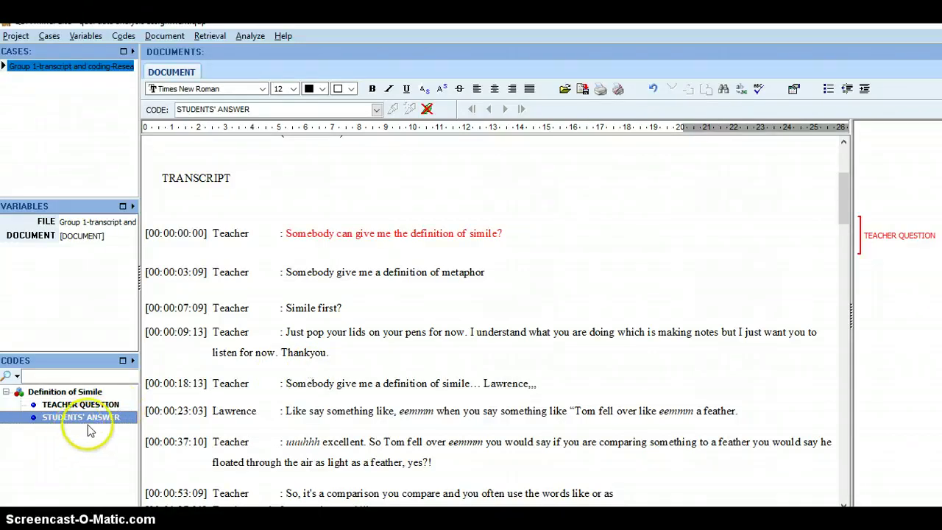
left_click(369, 348)
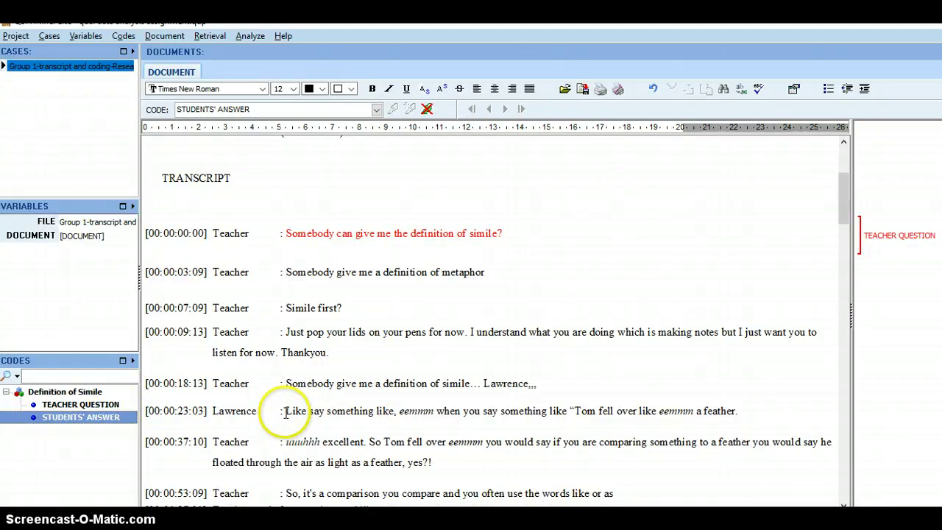
left_click_drag(286, 412, 740, 419)
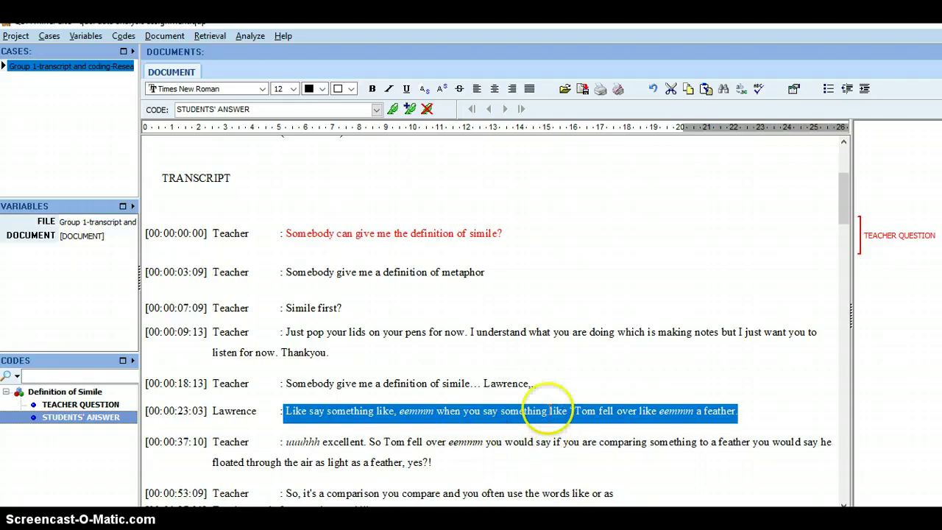
right_click(552, 412)
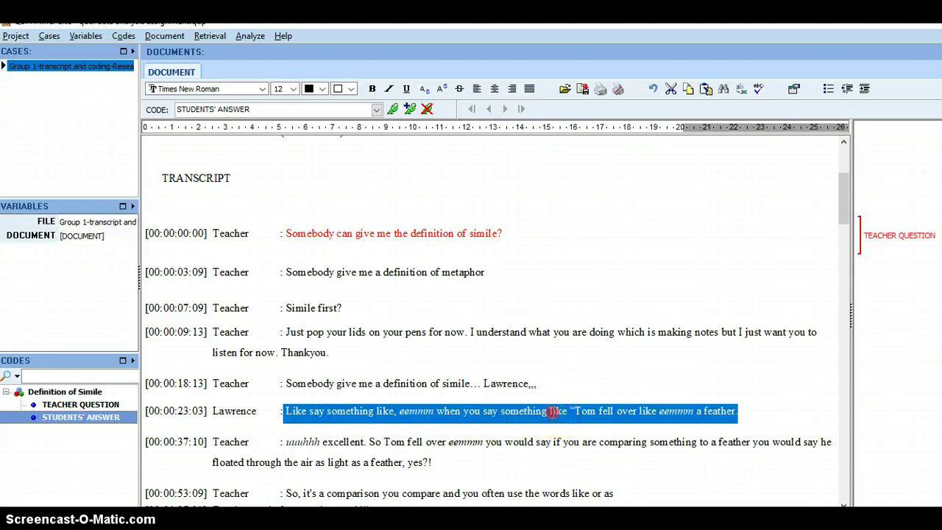
left_click(616, 224)
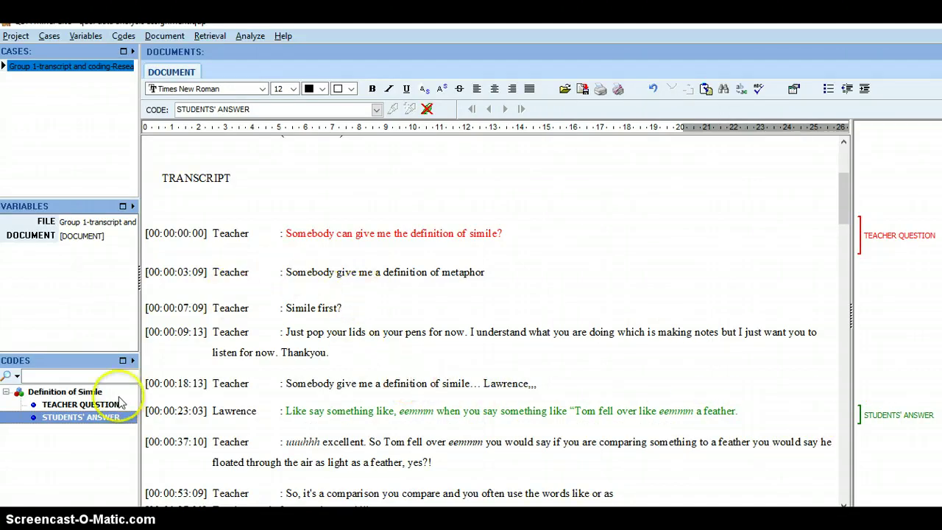
- Code the teacher's line "Somebody give me a definition of metaphor" at [00:00:03:09] as TEACHER QUESTION
left_click(116, 401)
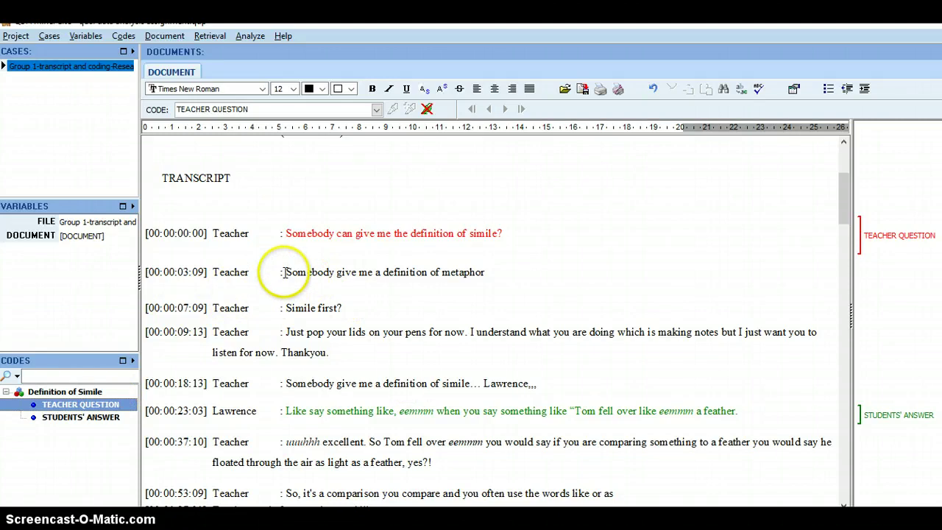
left_click_drag(285, 272, 489, 272)
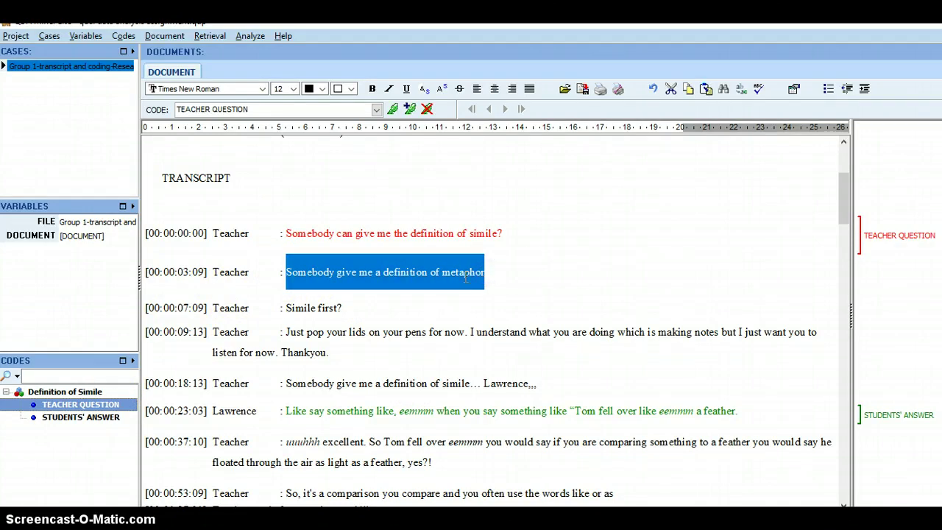
right_click(466, 276)
left_click(516, 285)
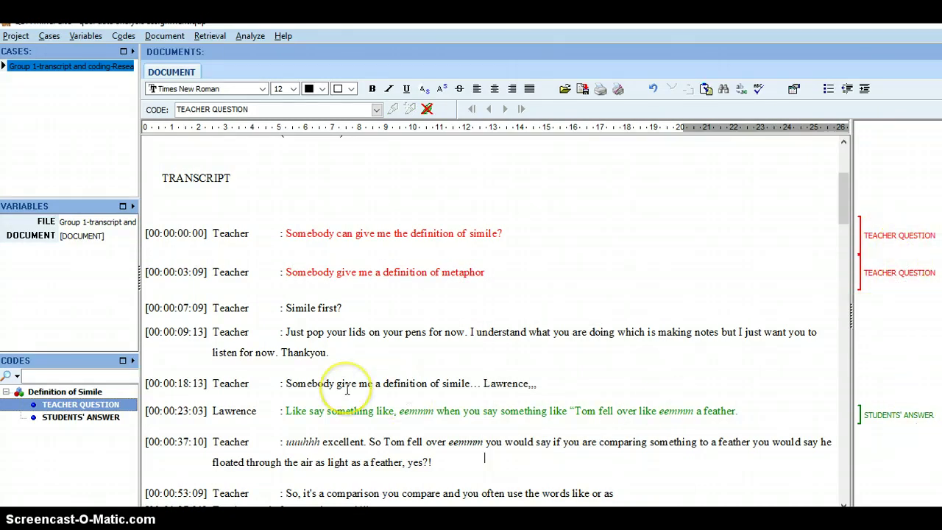
- Look through the transcript, reviewing the remaining uncoded statements and the coded lines near its beginning
scroll(348, 390, "down", 3)
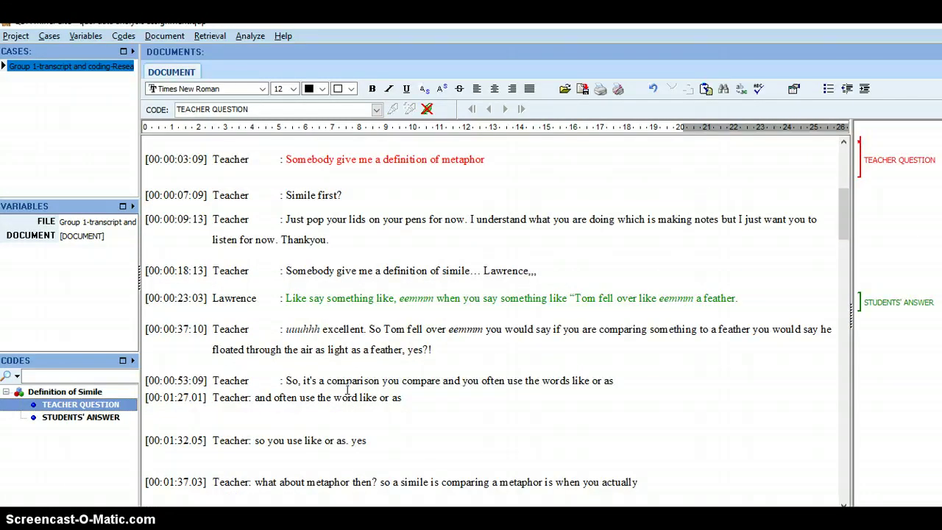
scroll(347, 390, "down", 2)
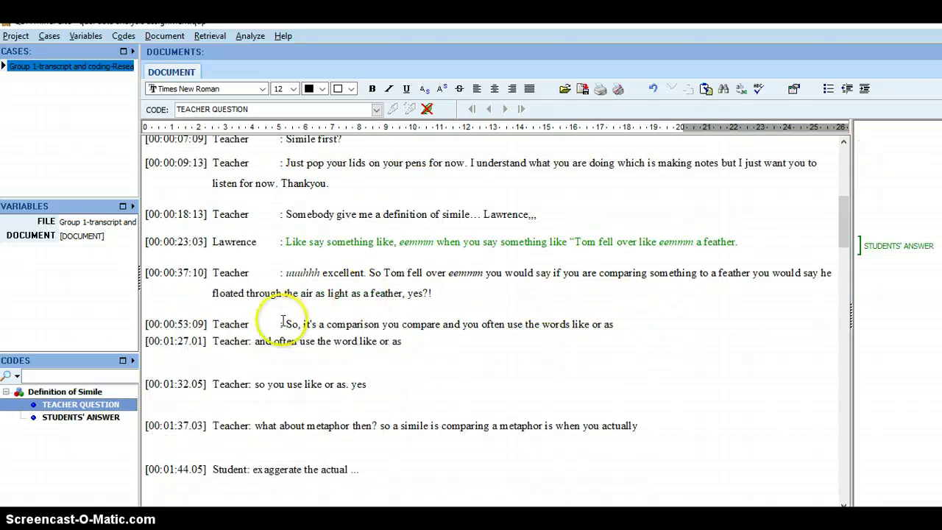
scroll(294, 365, "down", 2)
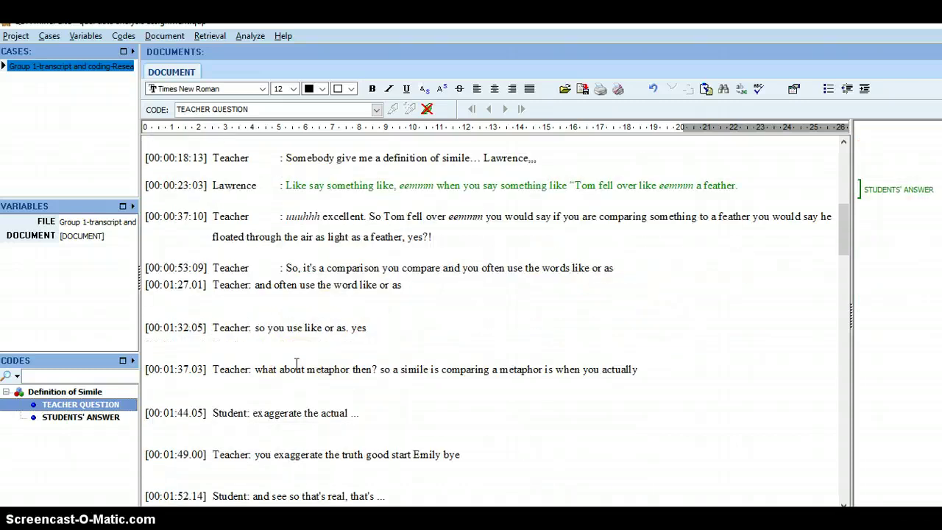
scroll(296, 363, "down", 4)
scroll(297, 364, "down", 2)
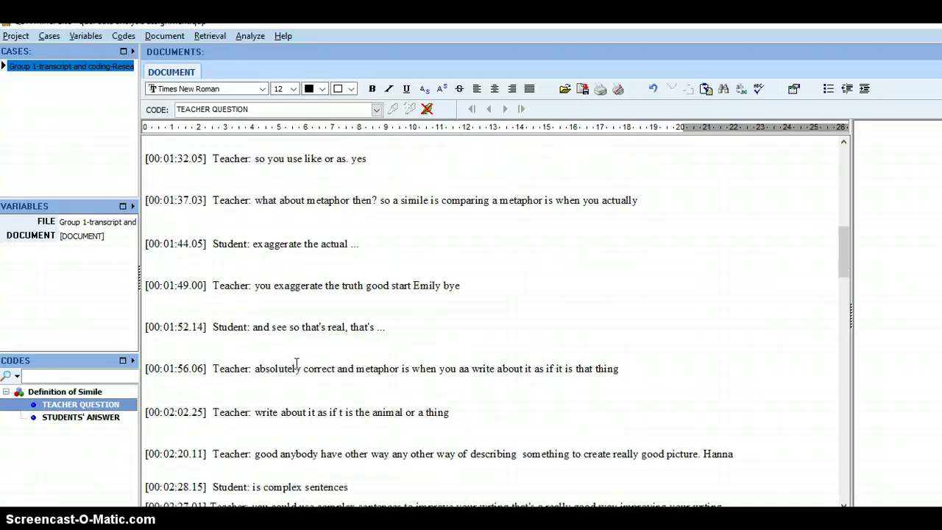
scroll(297, 364, "down", 2)
scroll(297, 364, "up", 20)
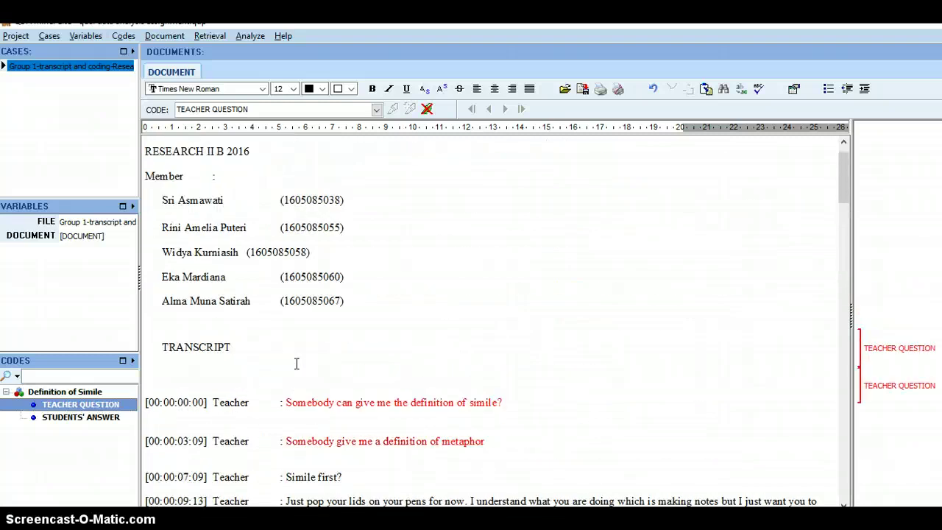
scroll(297, 364, "up", 1)
scroll(296, 364, "down", 10)
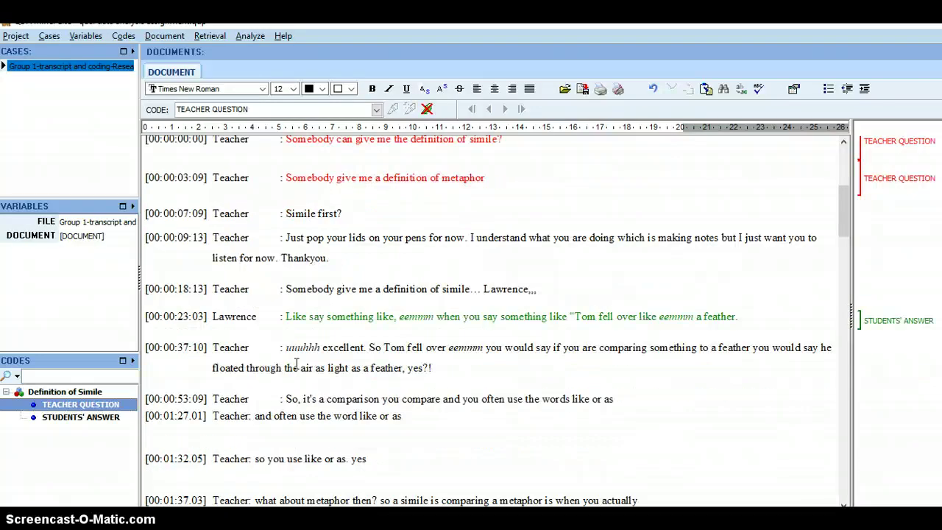
scroll(297, 364, "up", 2)
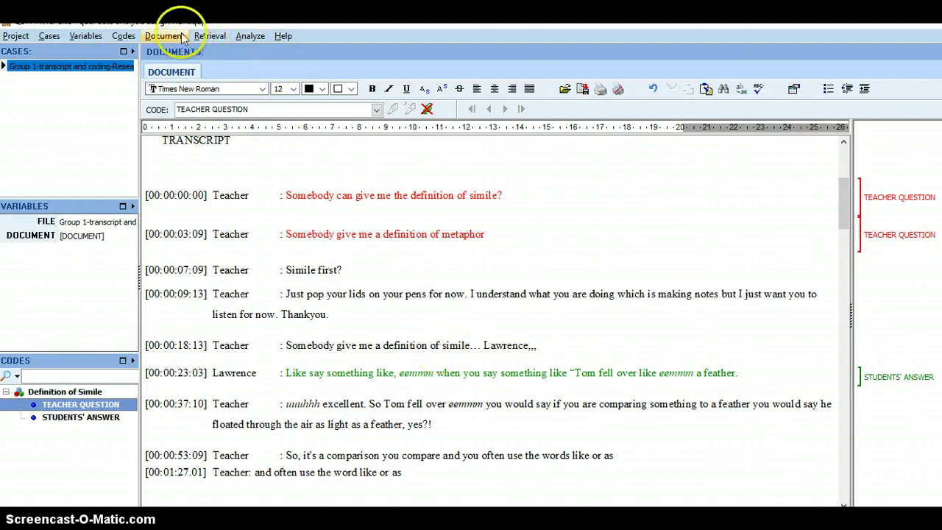
- Run a Coding Frequency analysis on the document for the selected codes TEACHER QUESTION and STUDENTS' ANSWER
left_click(245, 38)
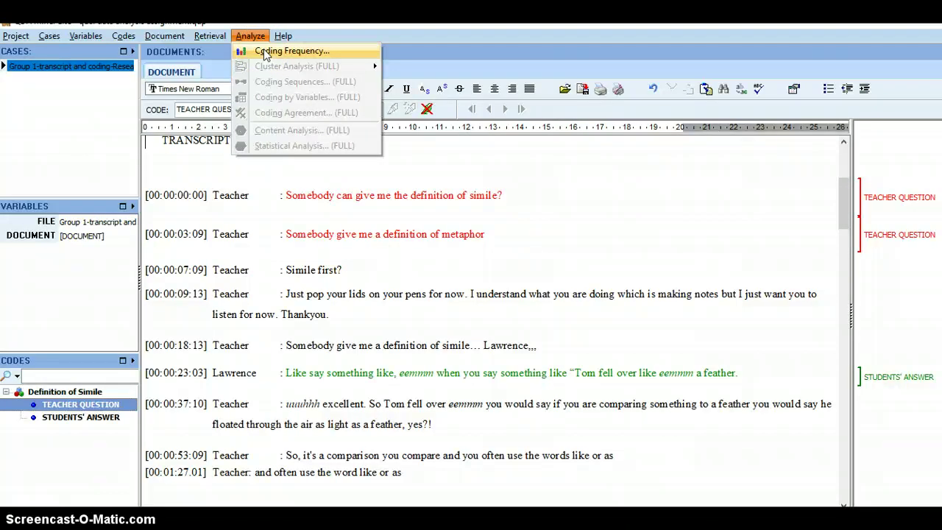
left_click(265, 53)
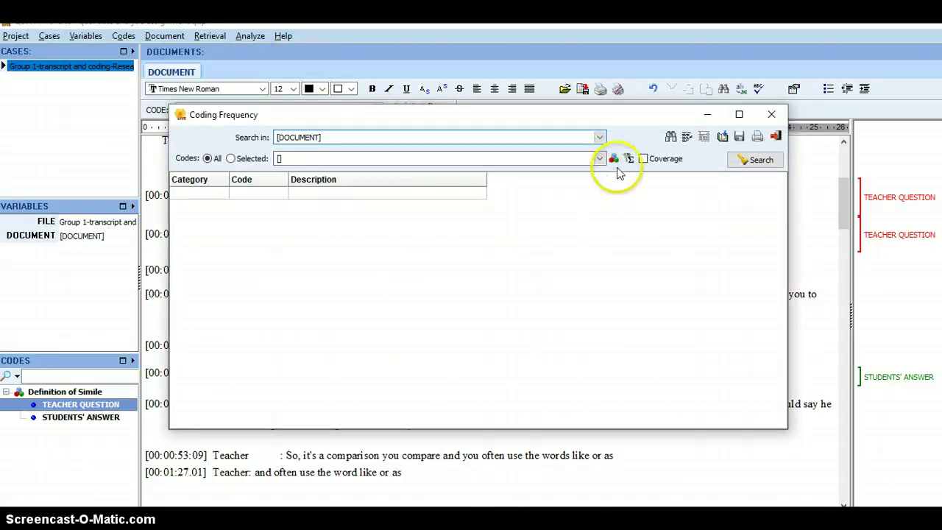
left_click(600, 158)
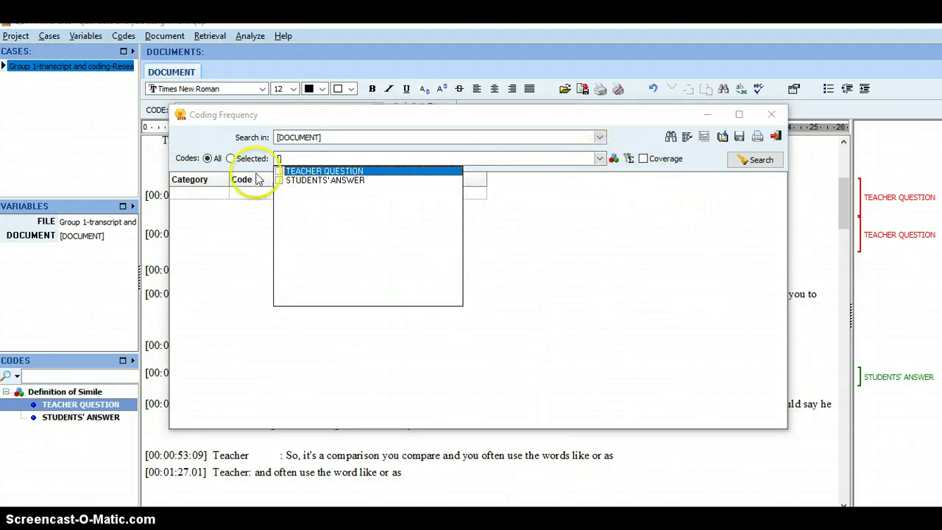
left_click(279, 172)
left_click(280, 181)
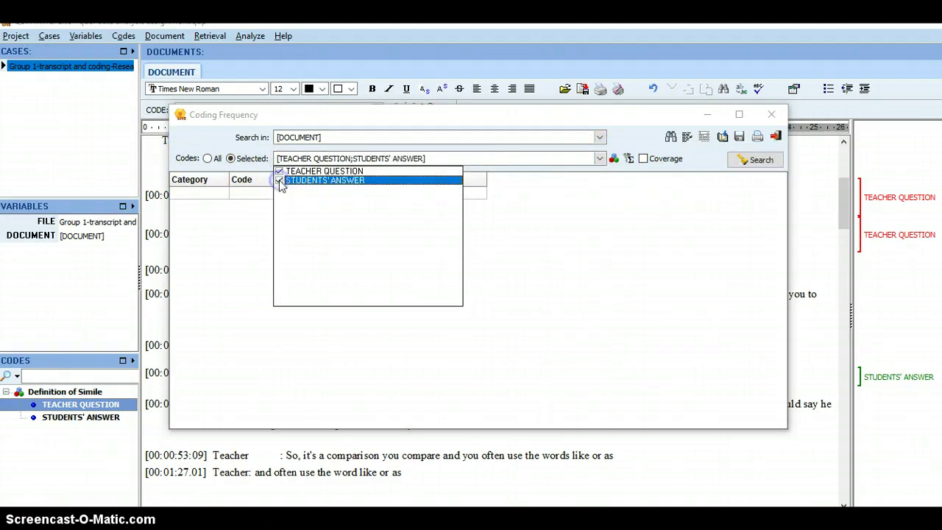
left_click(610, 238)
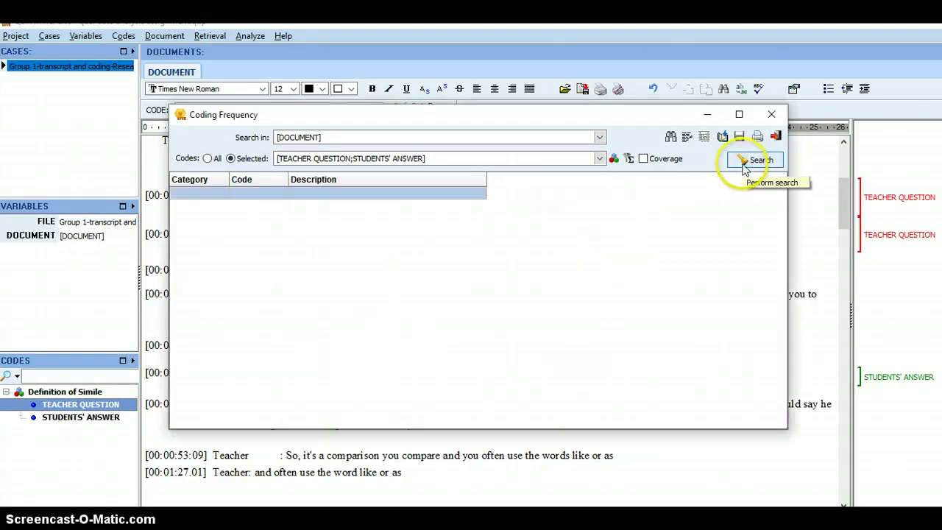
left_click(743, 167)
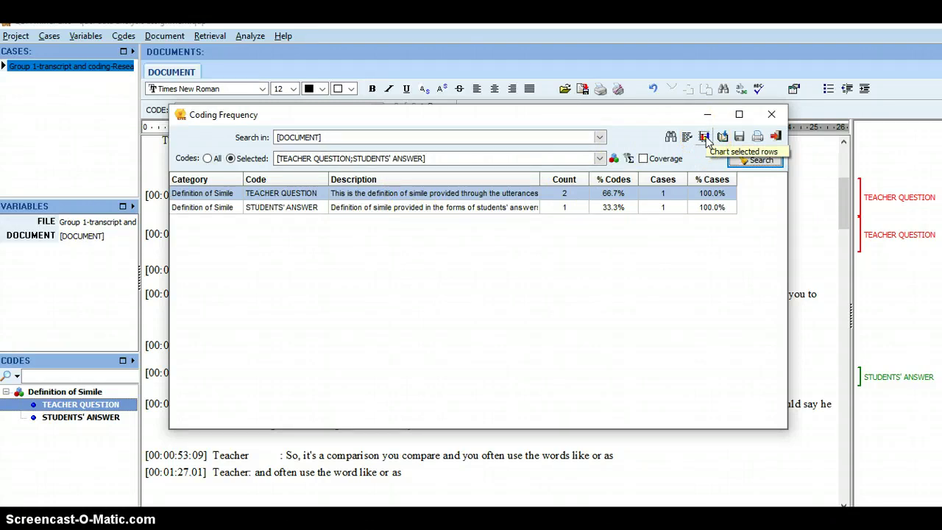
- Chart the frequencies of both Definition of Simile codes from all rows of the results table
left_click(227, 196)
key("ctrl+a")
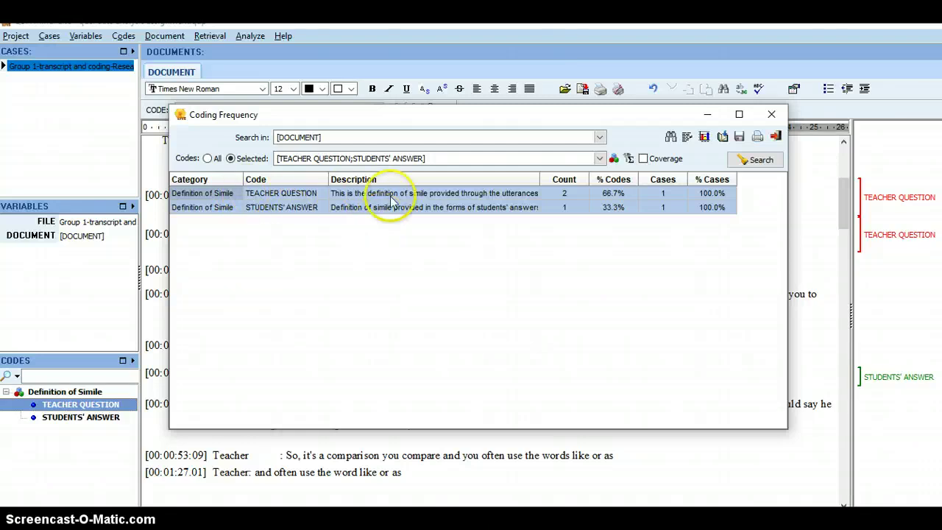
left_click(705, 138)
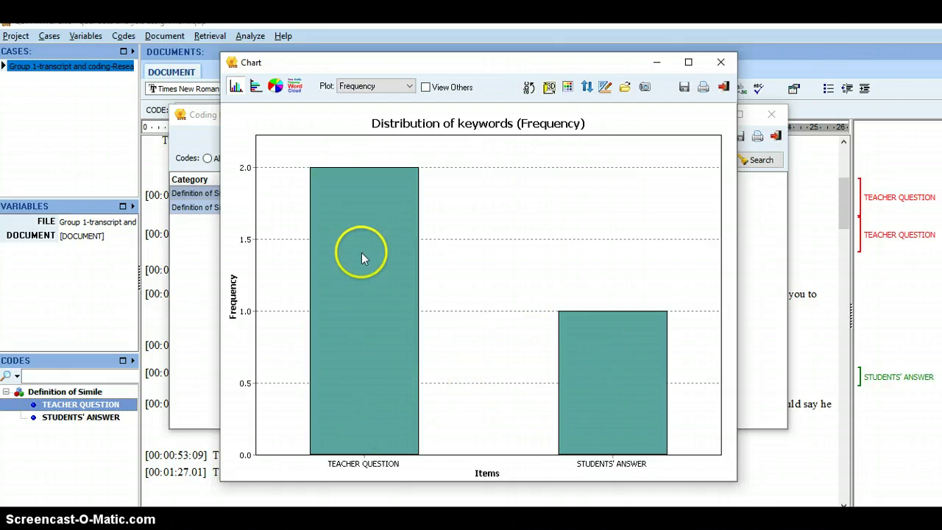
- View the code frequencies as bar charts, a pie chart and a word cloud, then close the chart and the frequency analysis
left_click(257, 89)
left_click(275, 88)
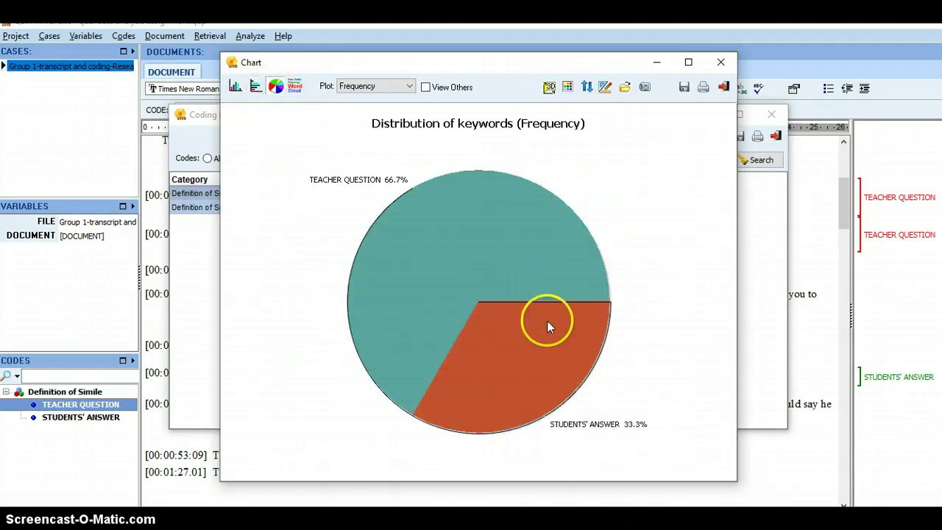
left_click(293, 86)
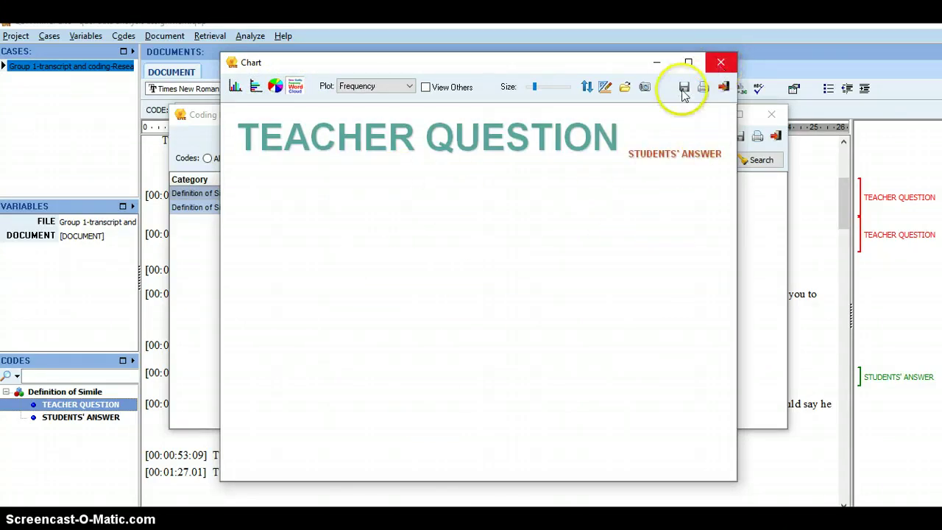
left_click(256, 86)
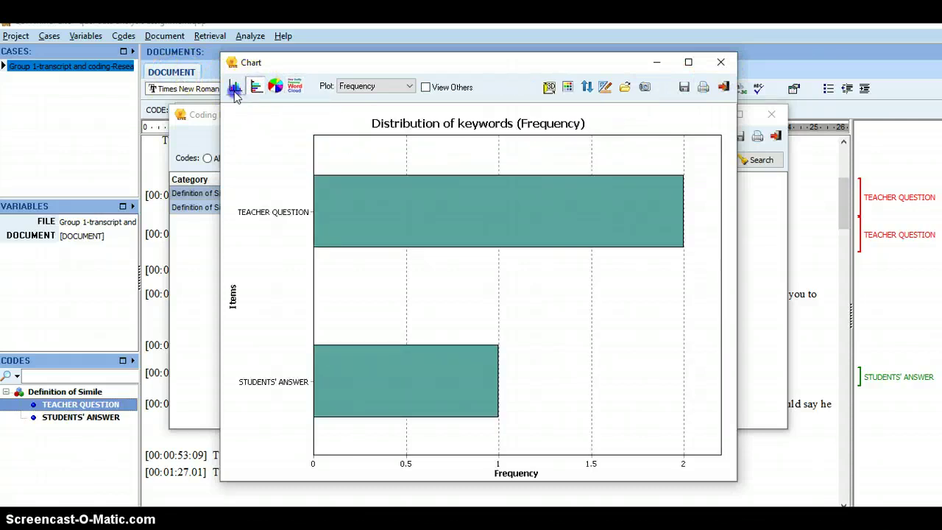
left_click(234, 87)
left_click(275, 86)
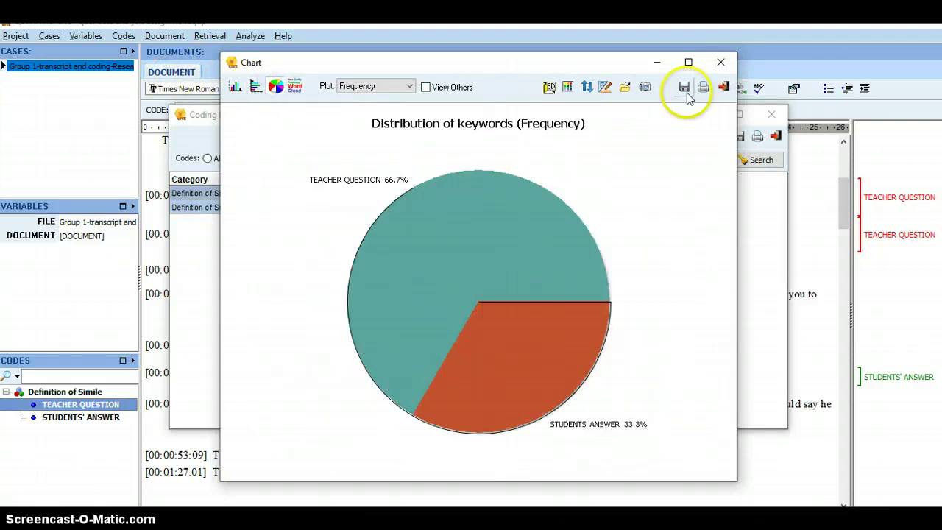
left_click(721, 63)
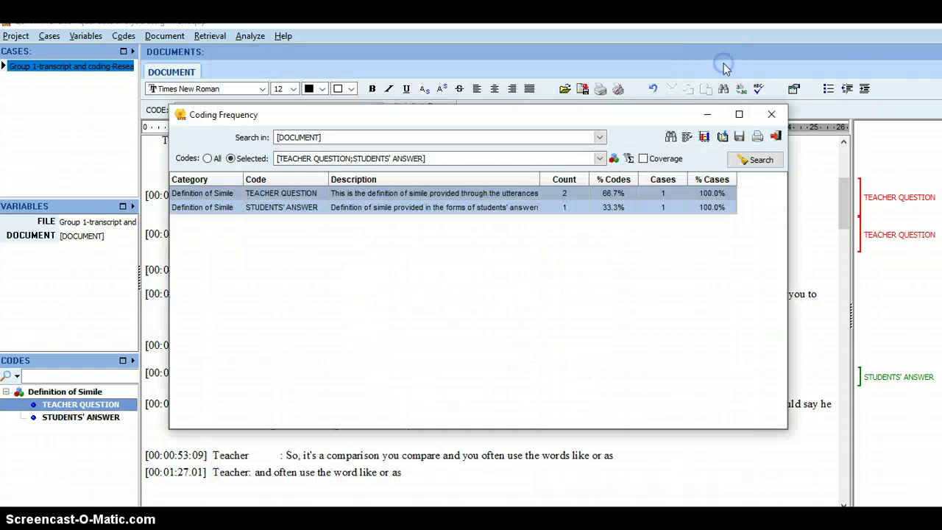
left_click(773, 115)
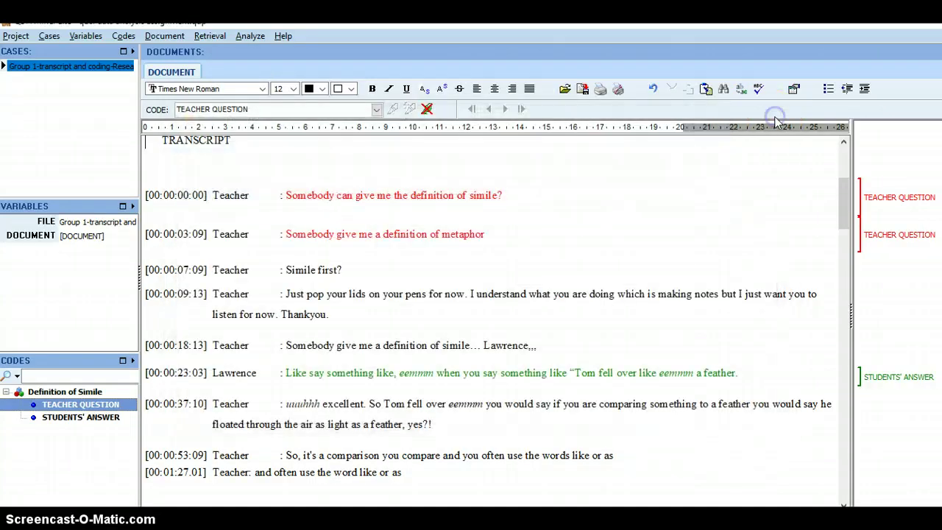
left_click(208, 36)
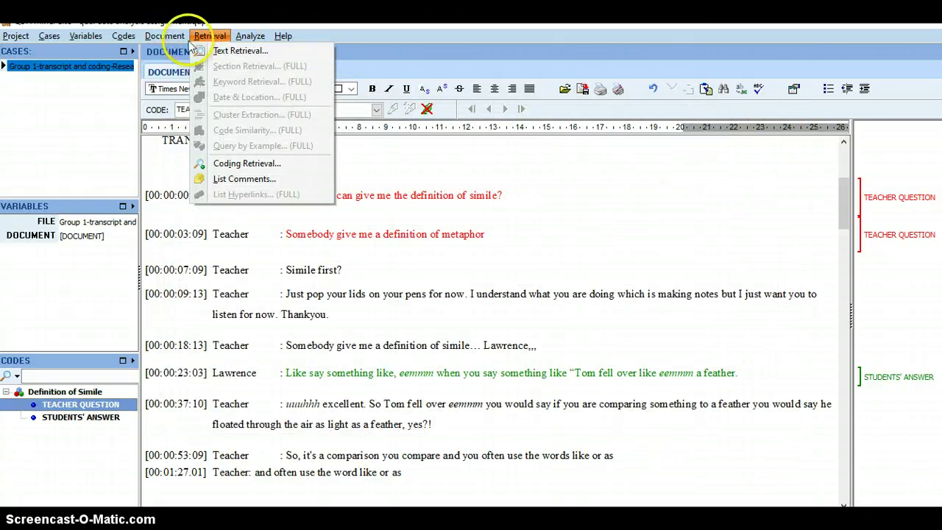
left_click(184, 37)
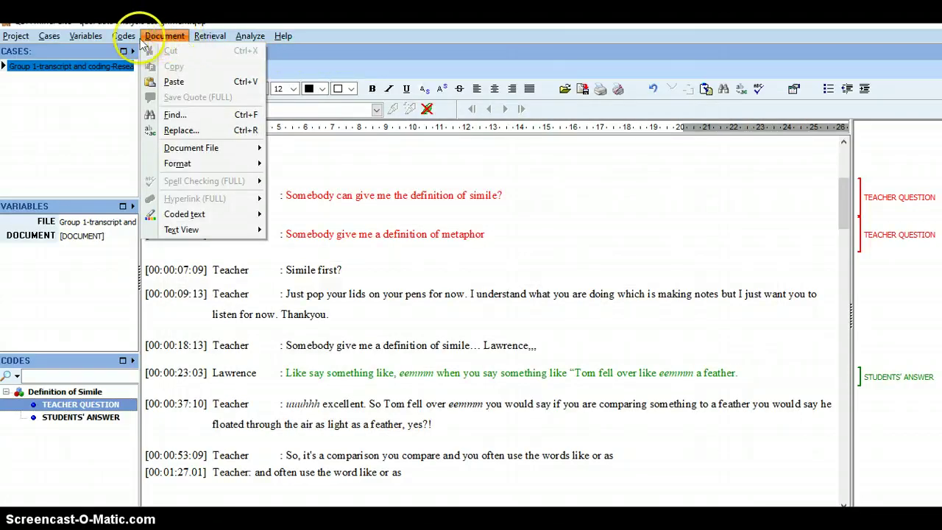
mouse_move(48, 45)
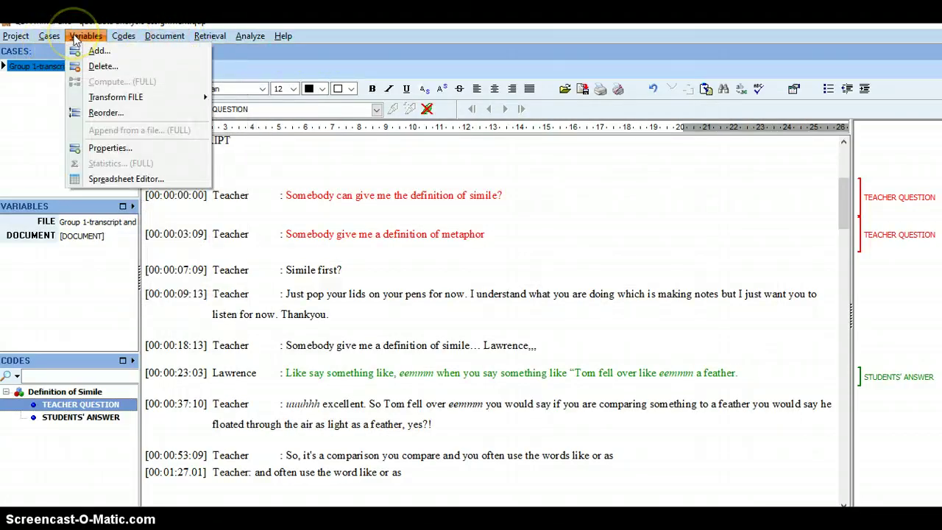
left_click(120, 36)
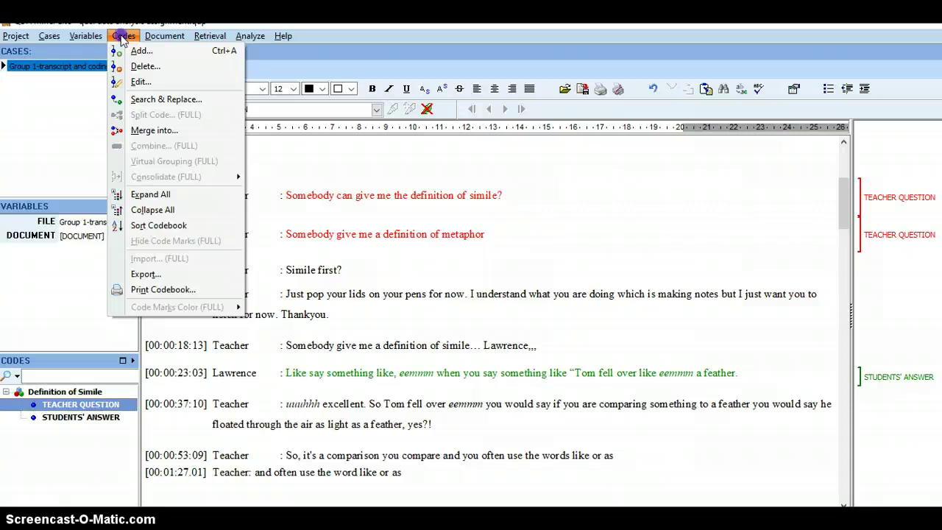
left_click(122, 36)
left_click(122, 37)
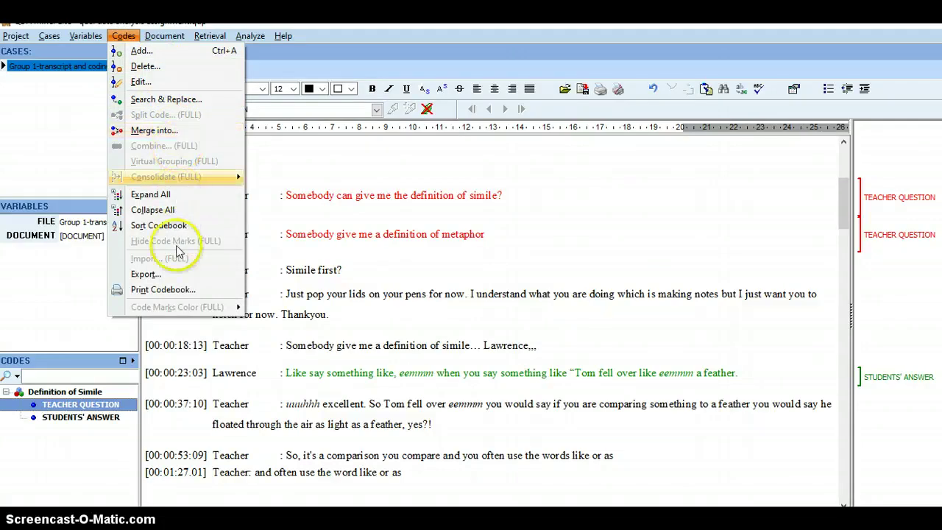
- View the Print Codebook settings and the printer selection, and leave the dialog without printing
left_click(162, 289)
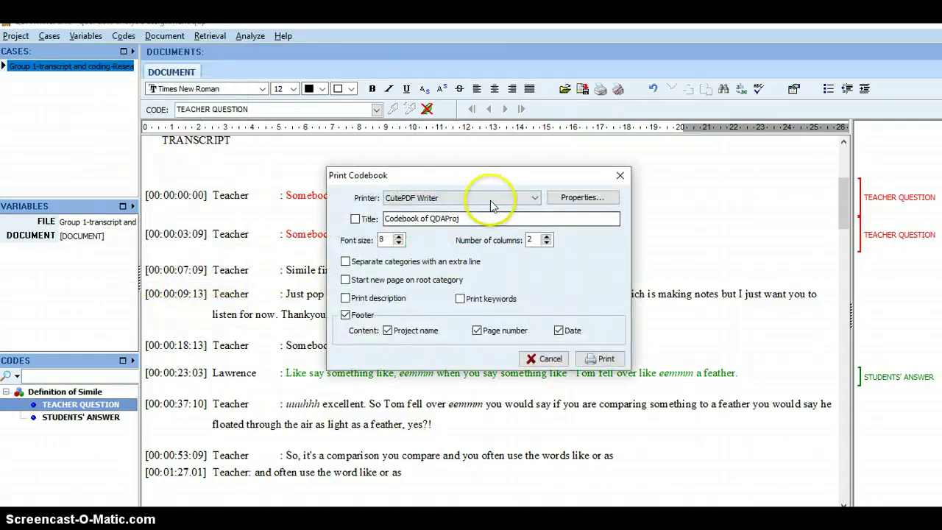
left_click(532, 198)
left_click(528, 200)
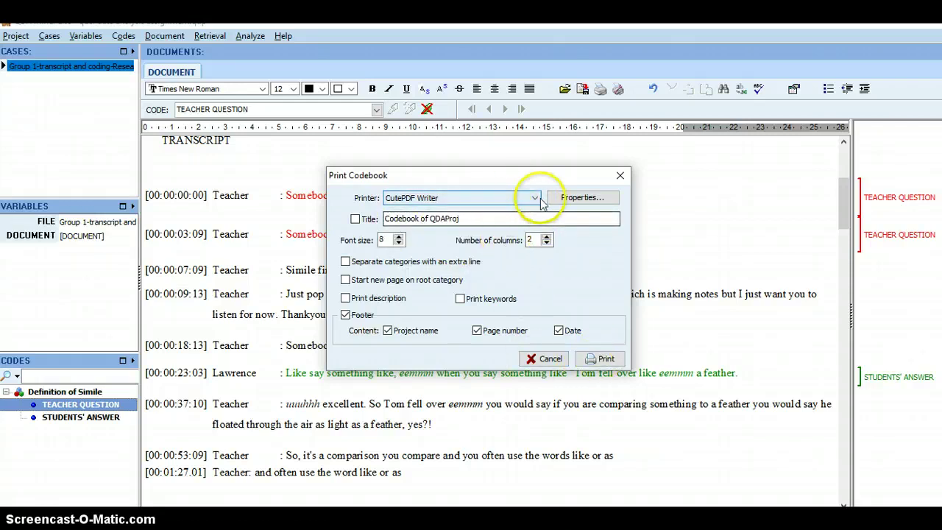
left_click(550, 359)
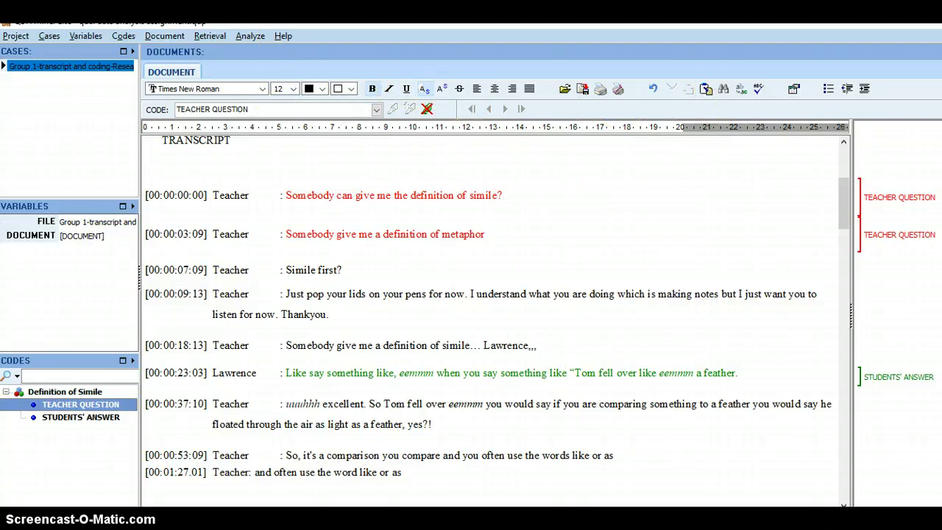
- Run a Coding Retrieval on the document for the codes TEACHER QUESTION and STUDENTS' ANSWER, and view the search hits in a maximized window
left_click(165, 36)
mouse_move(201, 41)
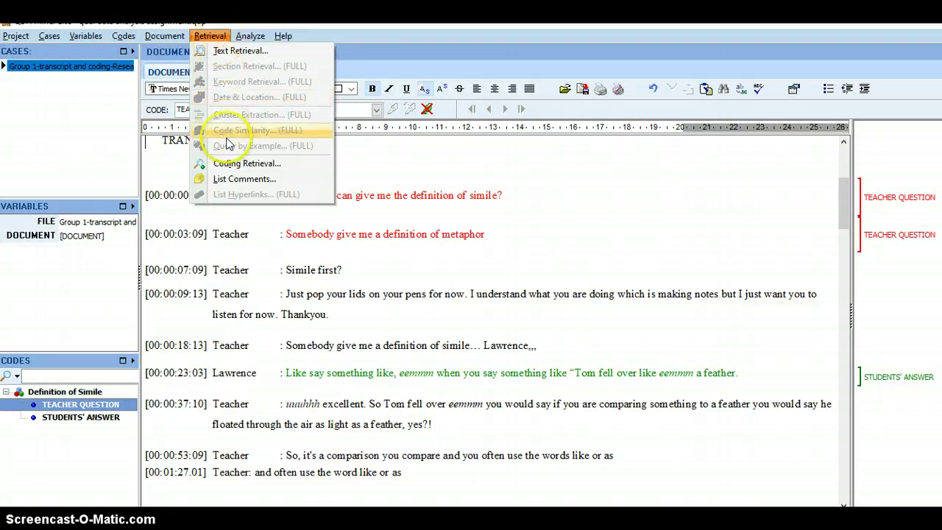
left_click(237, 164)
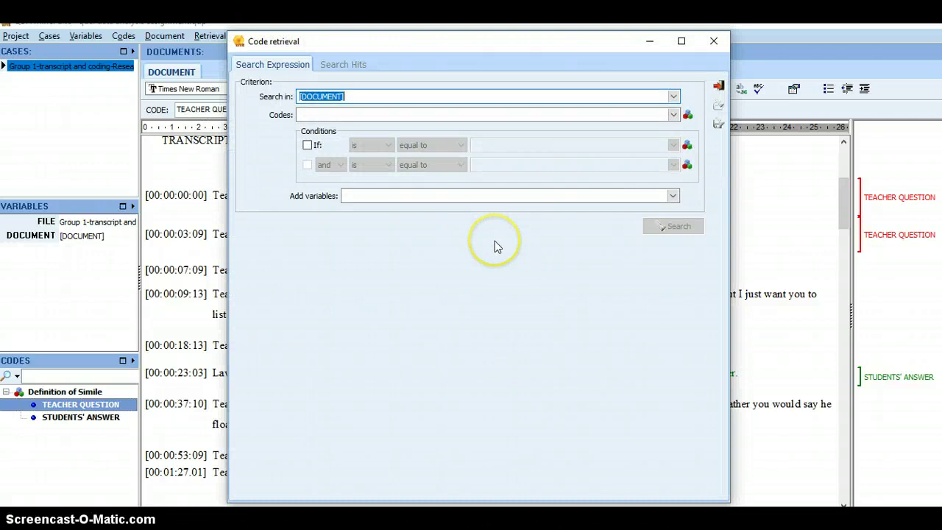
left_click(674, 115)
left_click(303, 129)
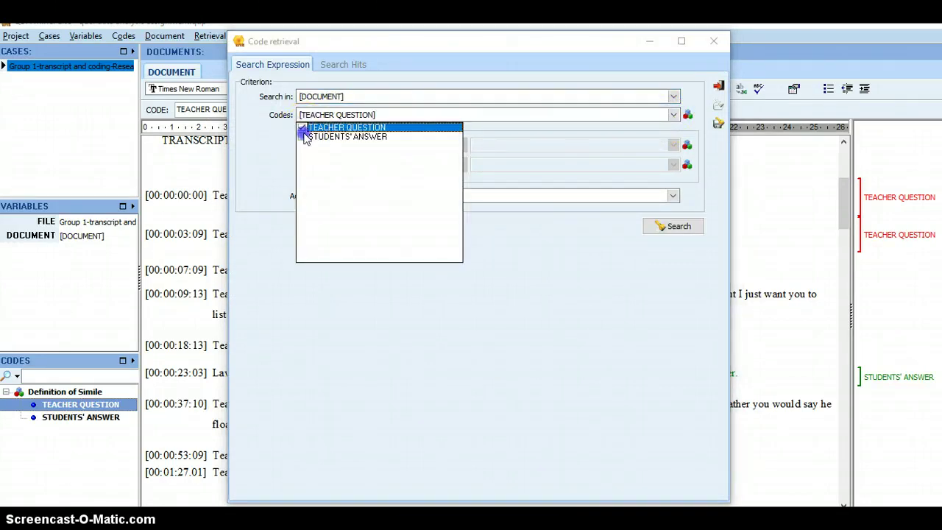
left_click(302, 136)
left_click(569, 247)
left_click(670, 233)
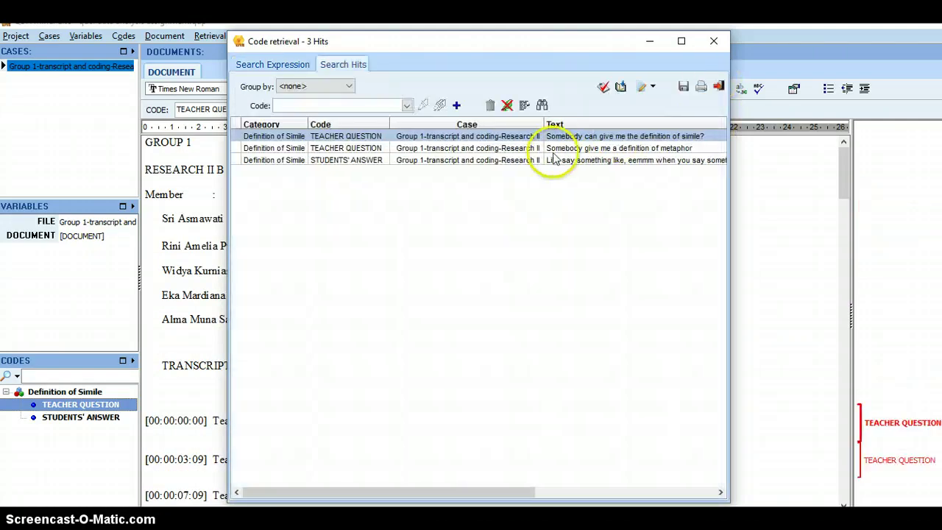
left_click(682, 42)
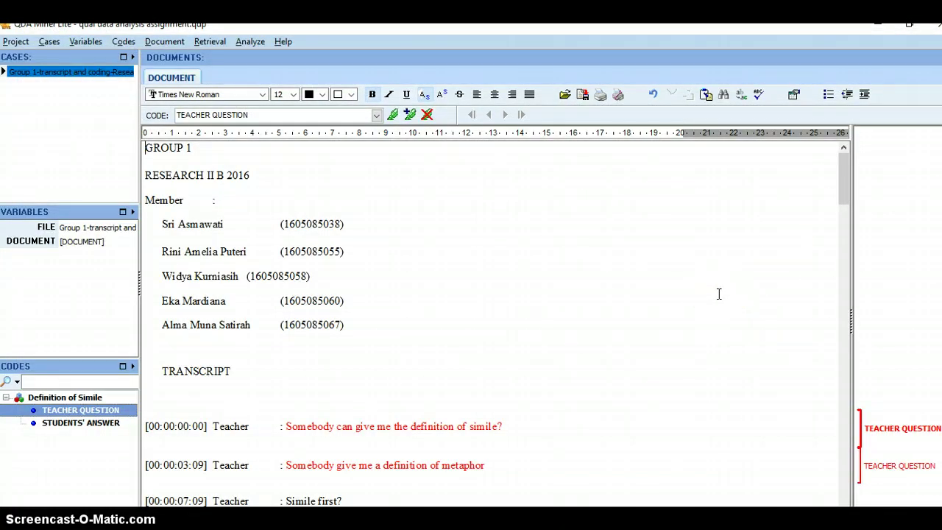
- Look over the coded teacher questions and student answer in the opening part of the transcript
scroll(719, 294, "down", 6)
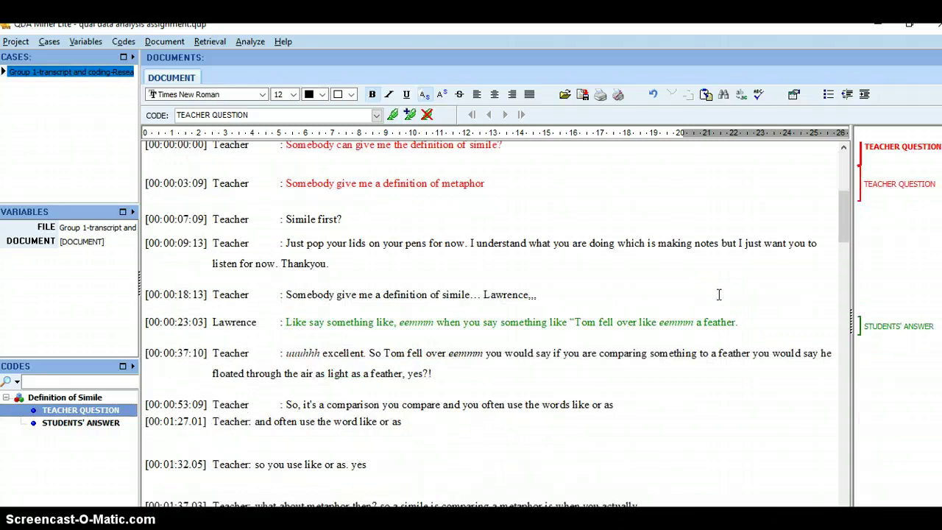
scroll(719, 295, "up", 6)
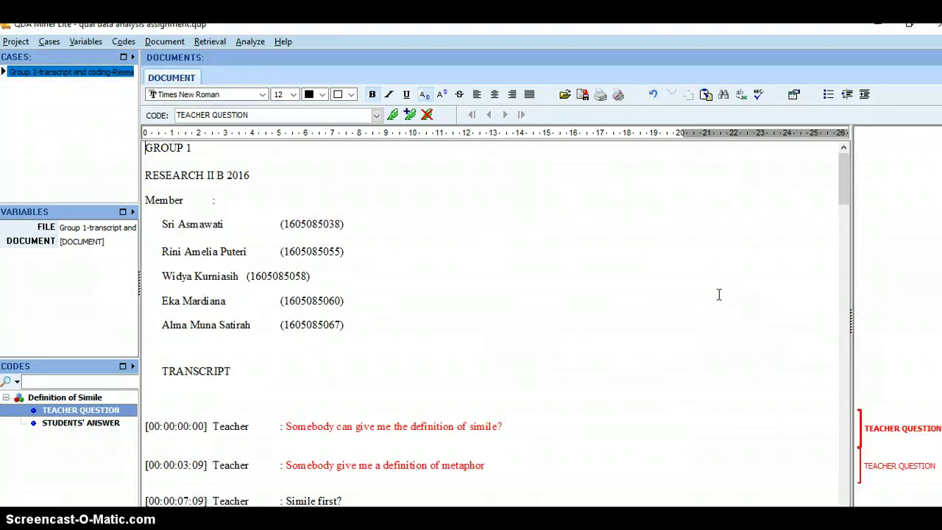
scroll(719, 295, "down", 7)
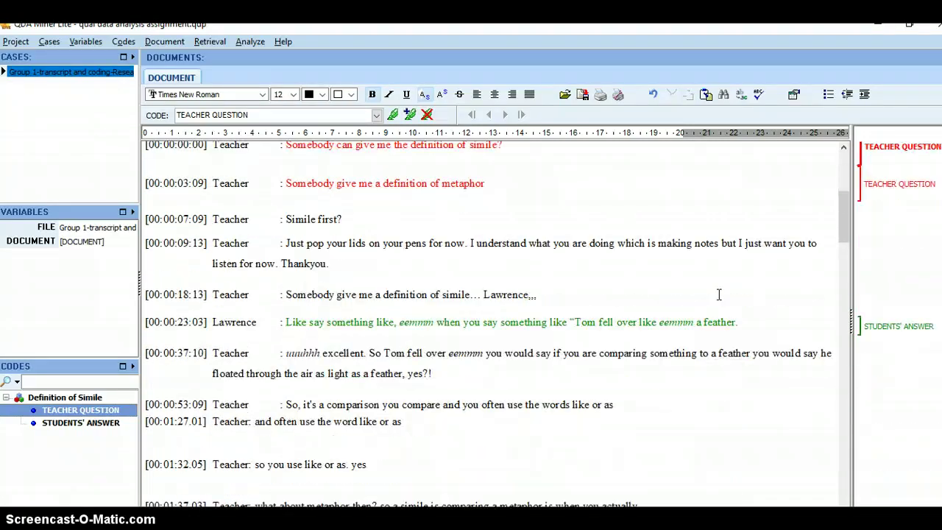
scroll(720, 294, "up", 2)
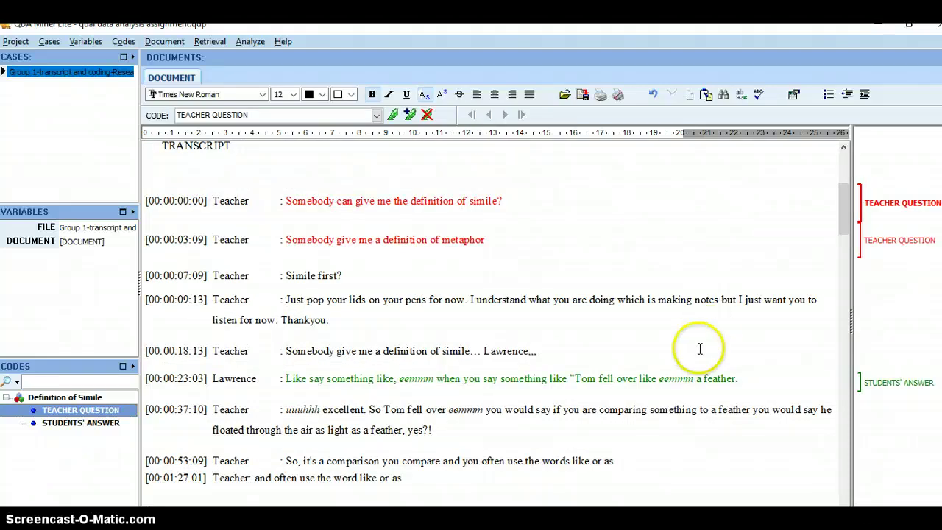
- Switch to the Group 1 categories table in Word and examine its statements, sub-categories and codes for Definition of Simile
left_click(607, 524)
left_click(667, 494)
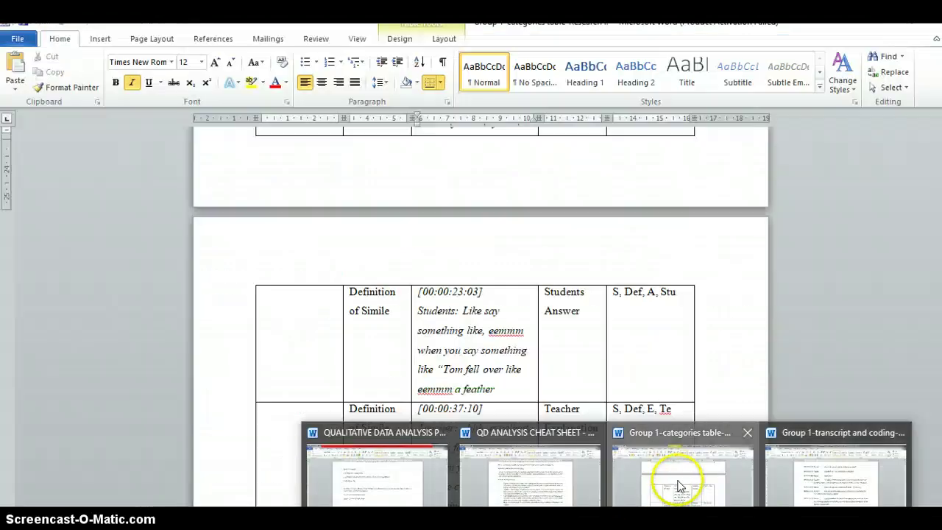
scroll(579, 326, "up", 5)
scroll(578, 328, "up", 5)
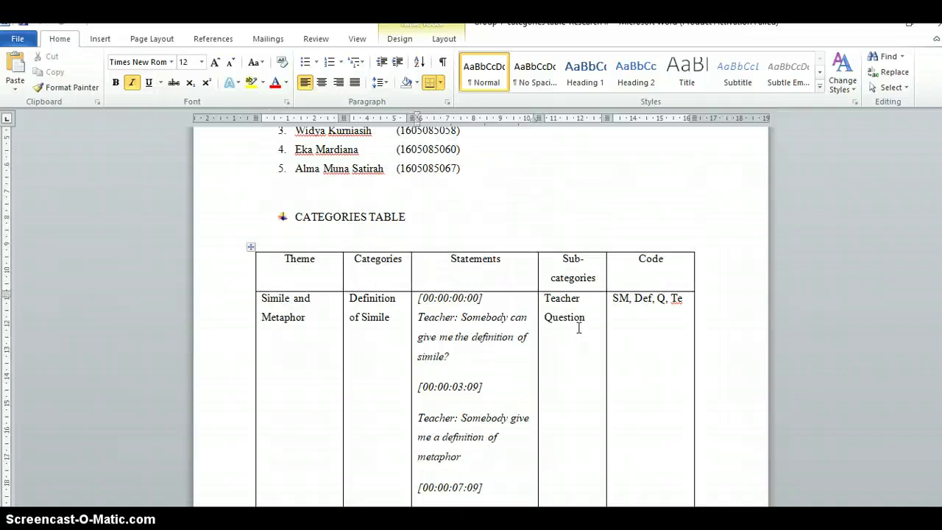
scroll(578, 328, "down", 2)
scroll(579, 328, "down", 5)
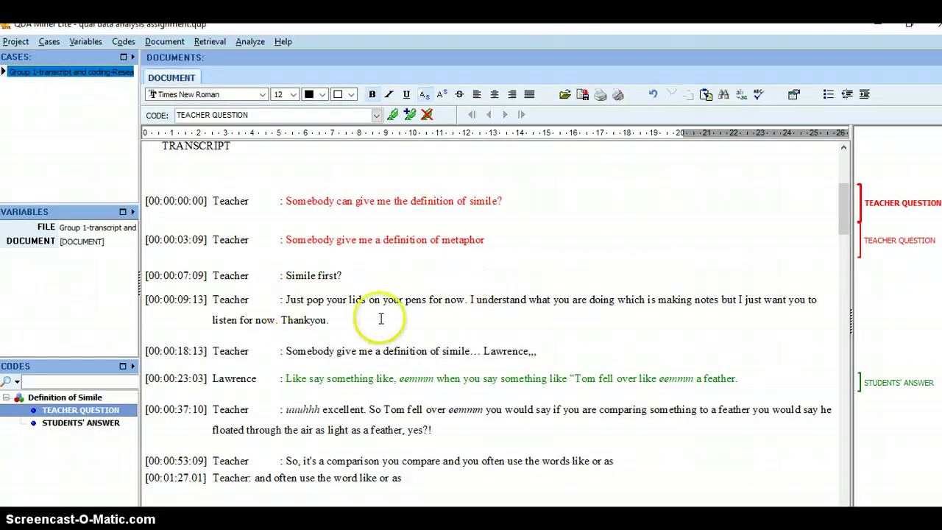
- In QDA Miner Lite, review the transcript's remaining uncoded statements on metaphor and description against the coded lines at the start
scroll(381, 318, "down", 15)
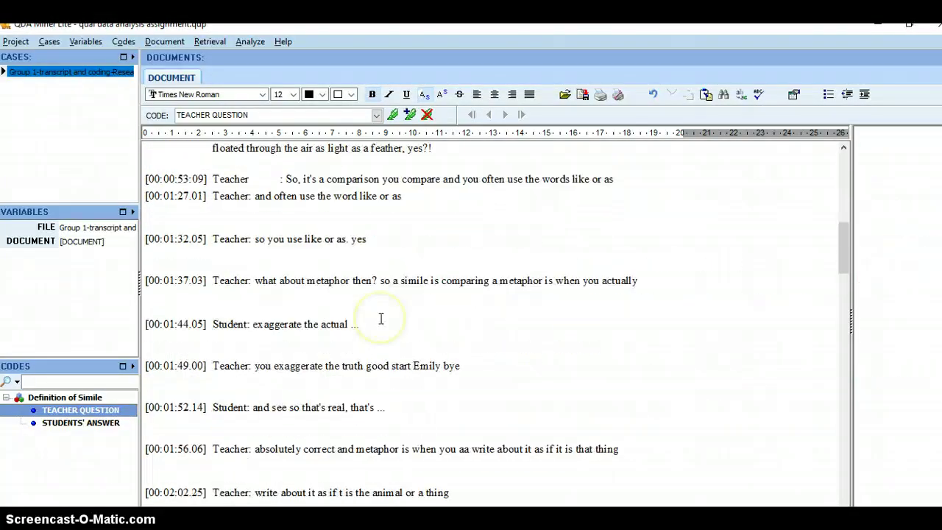
scroll(382, 318, "up", 13)
scroll(382, 318, "up", 7)
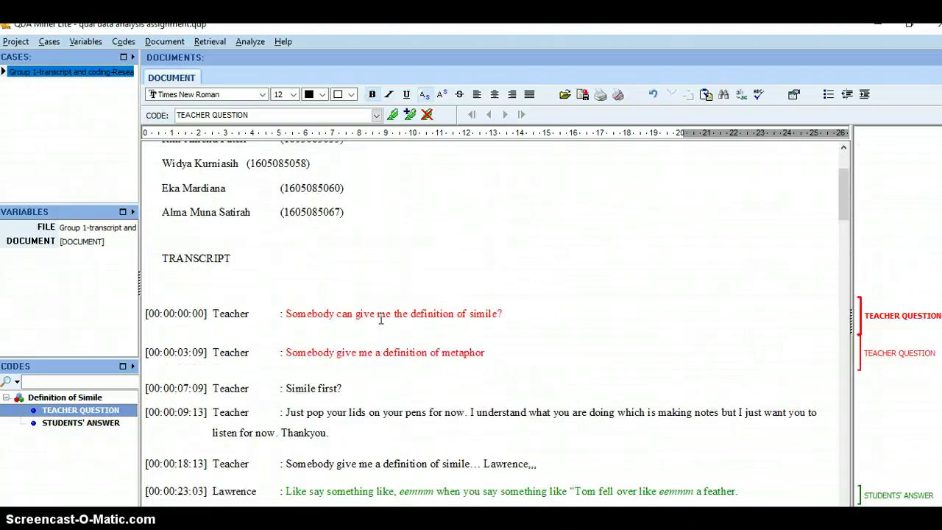
scroll(410, 316, "down", 3)
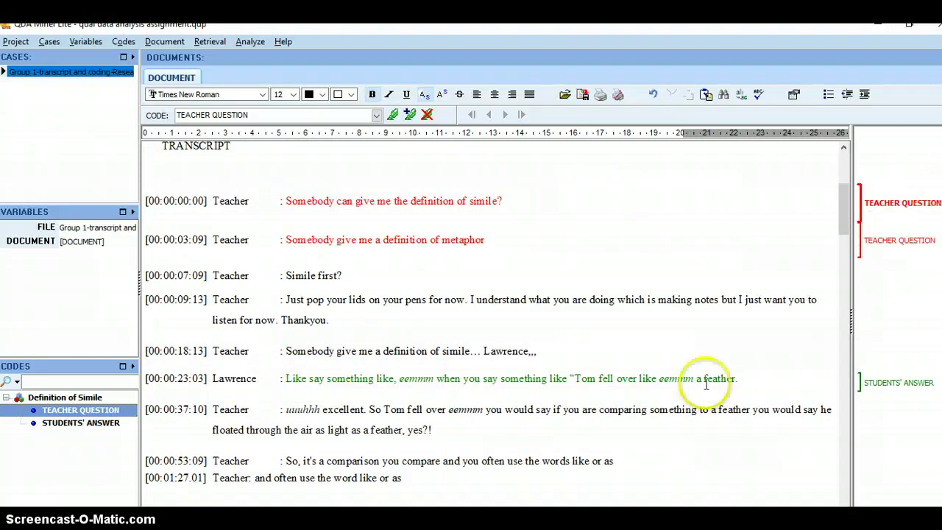
scroll(342, 421, "down", 15)
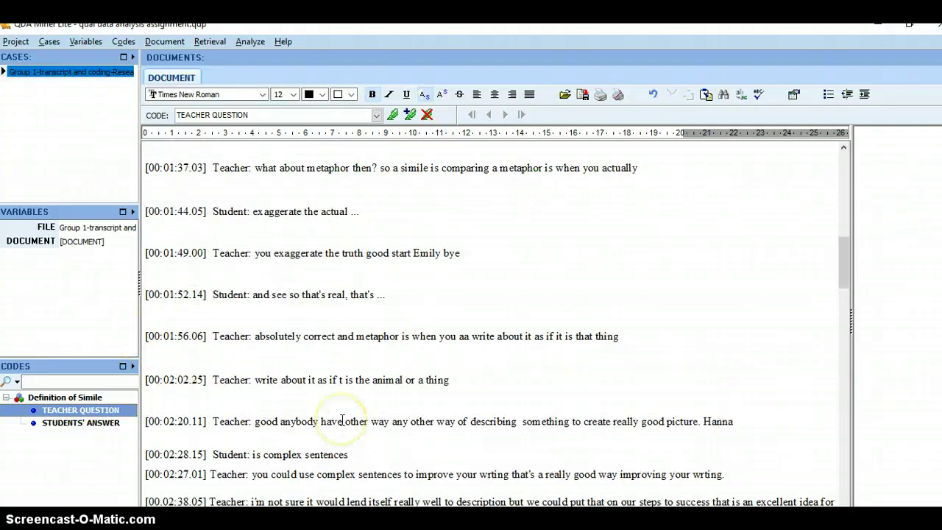
scroll(341, 420, "up", 15)
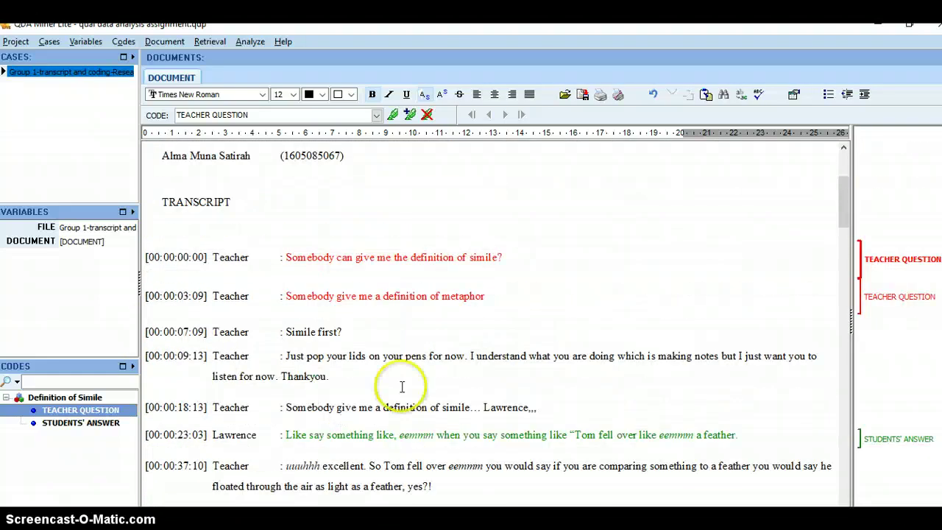
- Save the qualitative data analysis project and close QDA Miner Lite
left_click(18, 41)
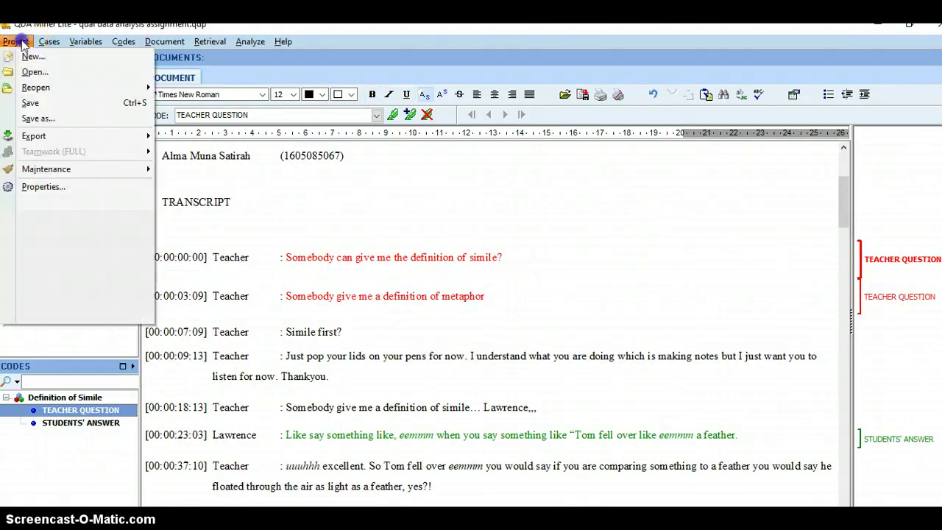
left_click(38, 103)
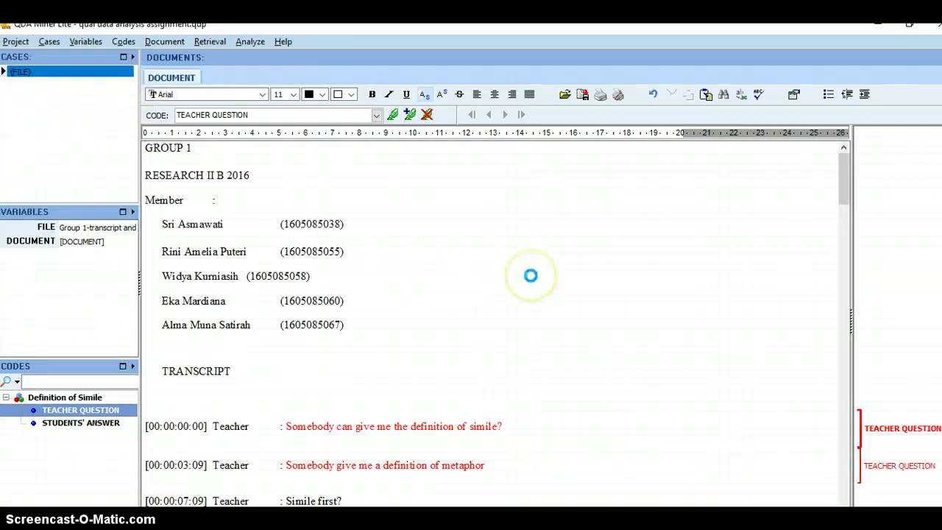
left_click(936, 33)
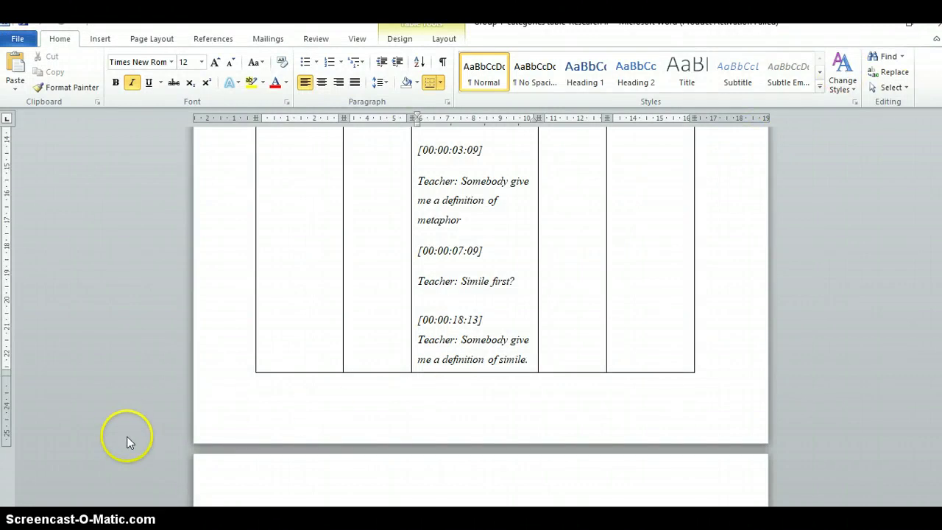
- Look over the categories table in Word from its heading to the Teacher Question row, and show the desktop
scroll(631, 218, "up", 3)
scroll(631, 217, "up", 5)
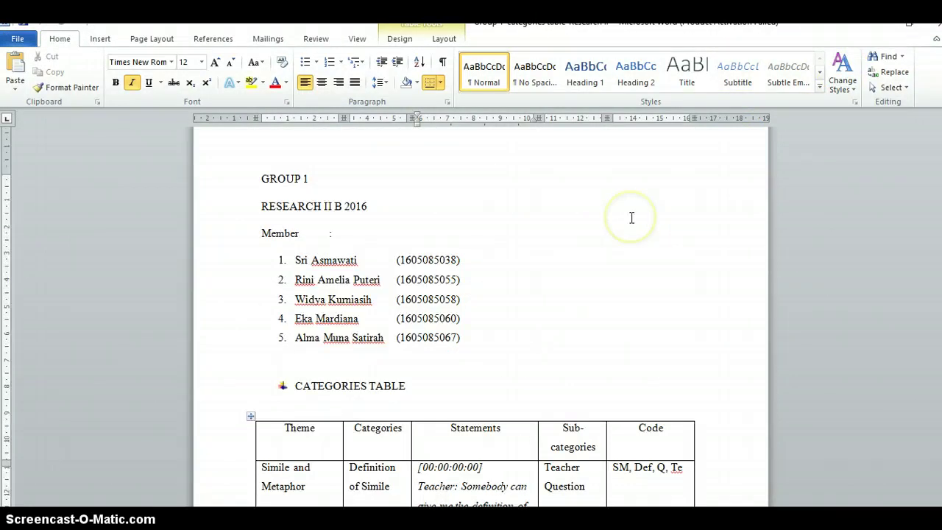
scroll(631, 218, "down", 6)
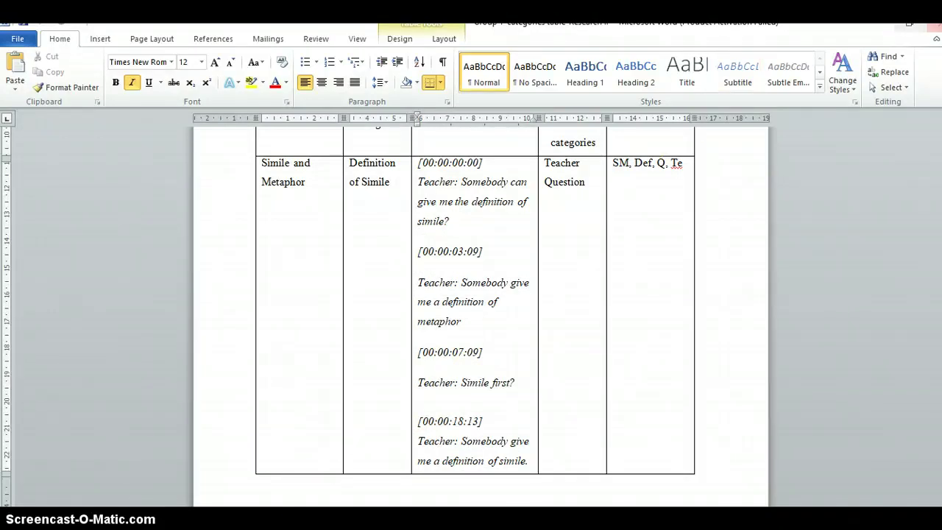
key("super+d")
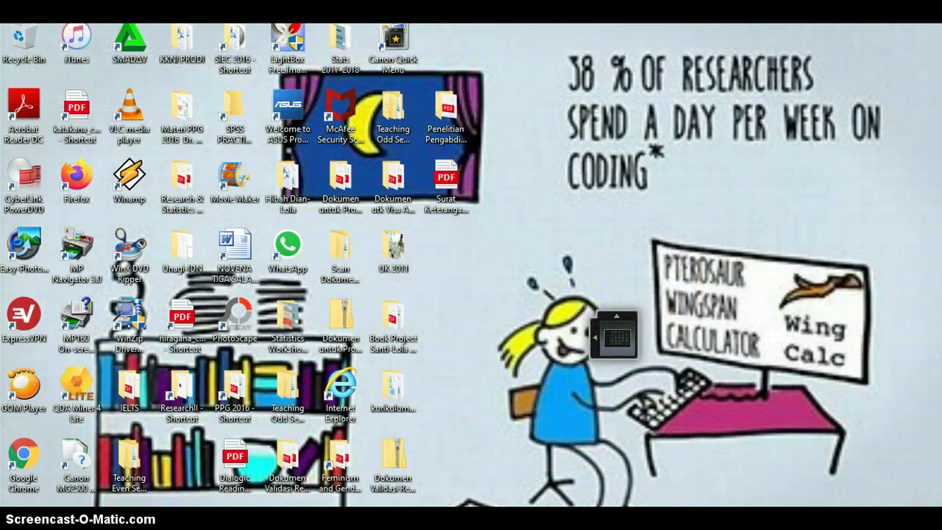